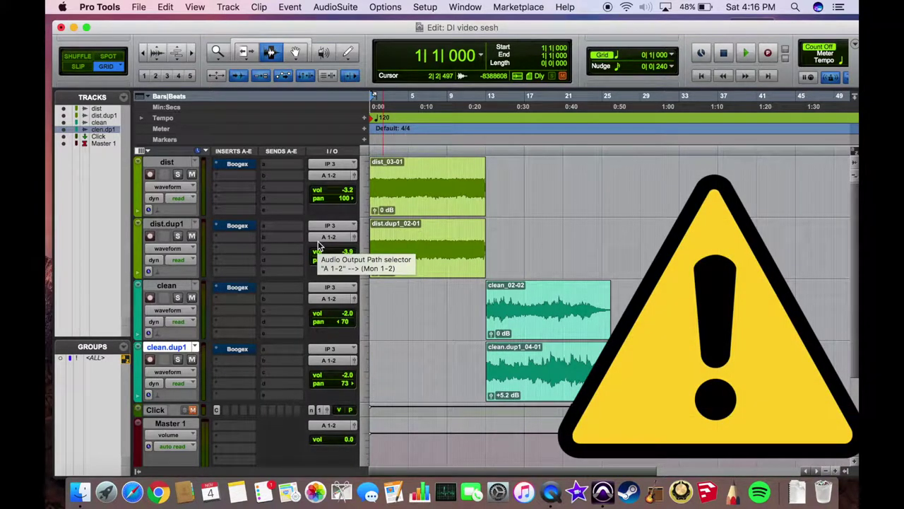
pyautogui.click(178, 174)
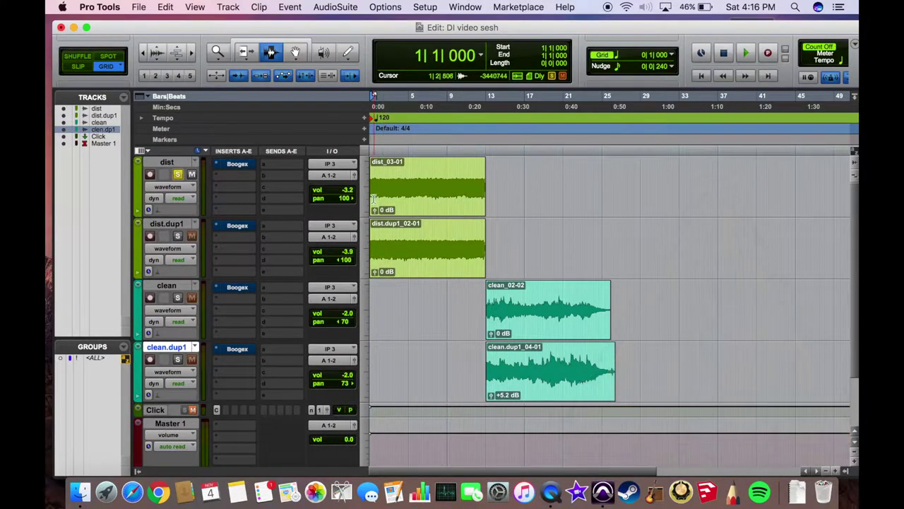
pyautogui.click(391, 195)
pyautogui.press('space')
pyautogui.keyDown('alt'); pyautogui.click(346, 199); pyautogui.keyUp('alt')
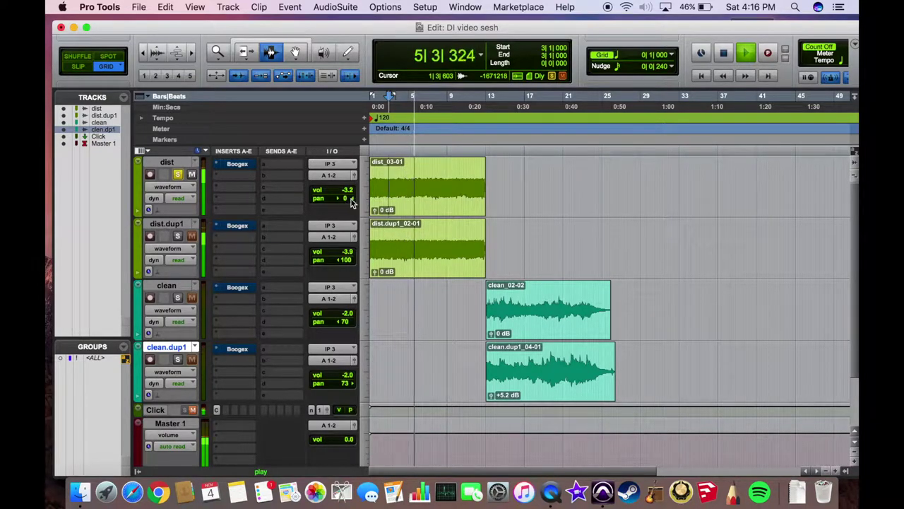
pyautogui.moveTo(346, 199); pyautogui.dragTo(399, 205)
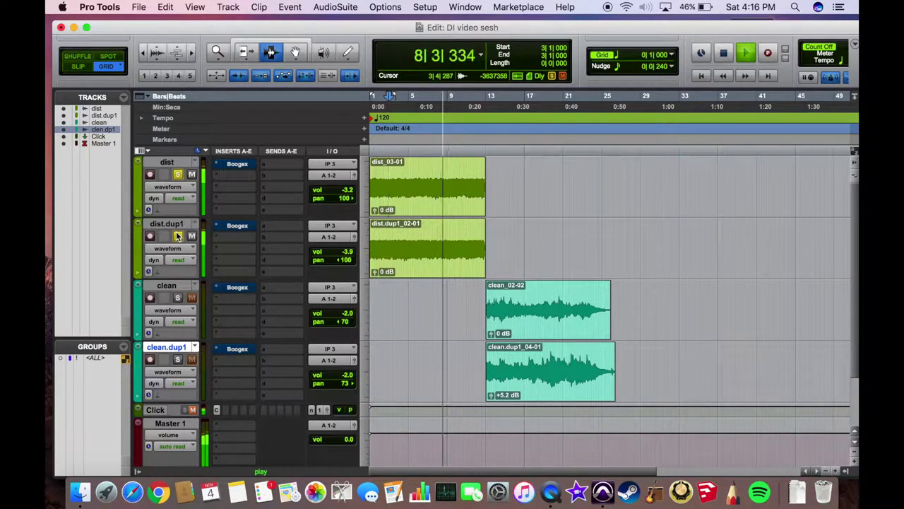
pyautogui.press('space')
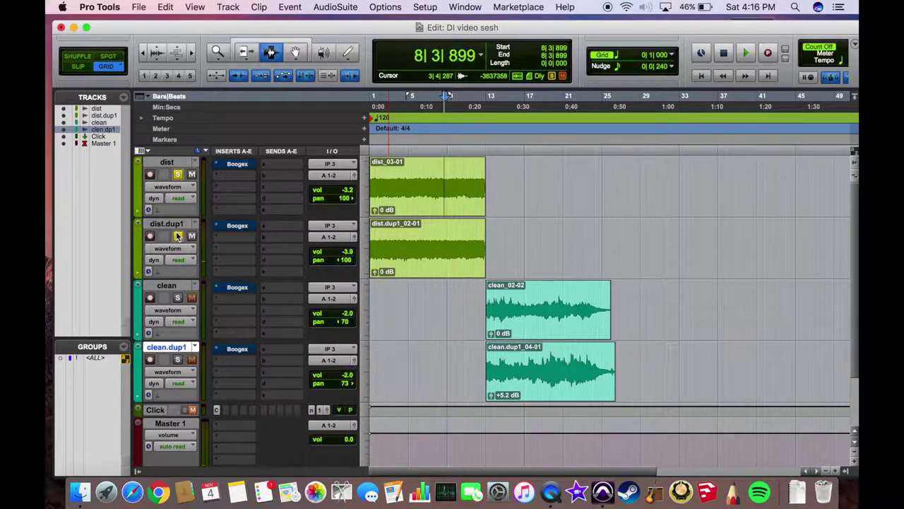
pyautogui.click(177, 236)
pyautogui.click(178, 175)
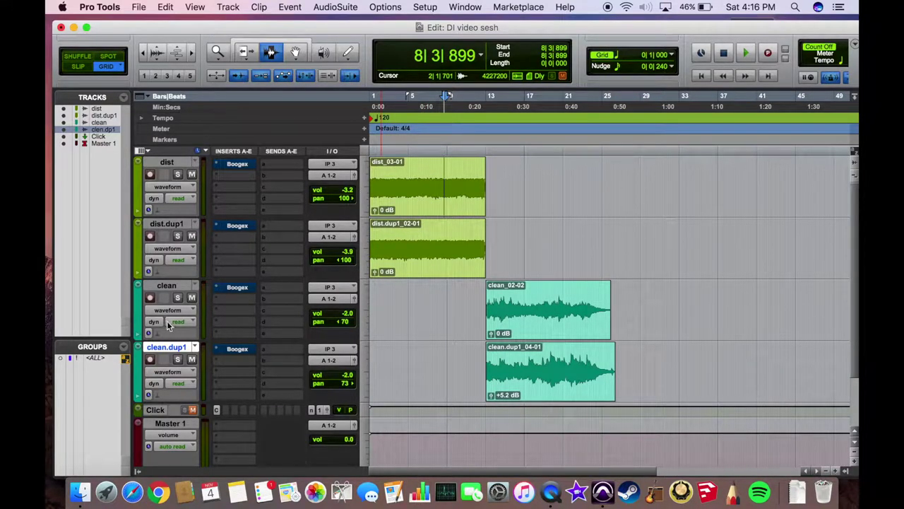
pyautogui.click(488, 307)
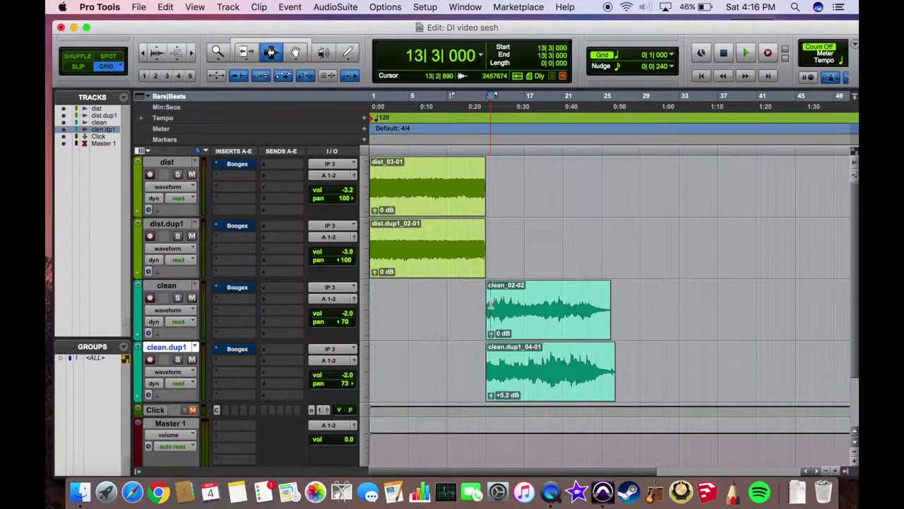
pyautogui.click(178, 298)
pyautogui.press('space')
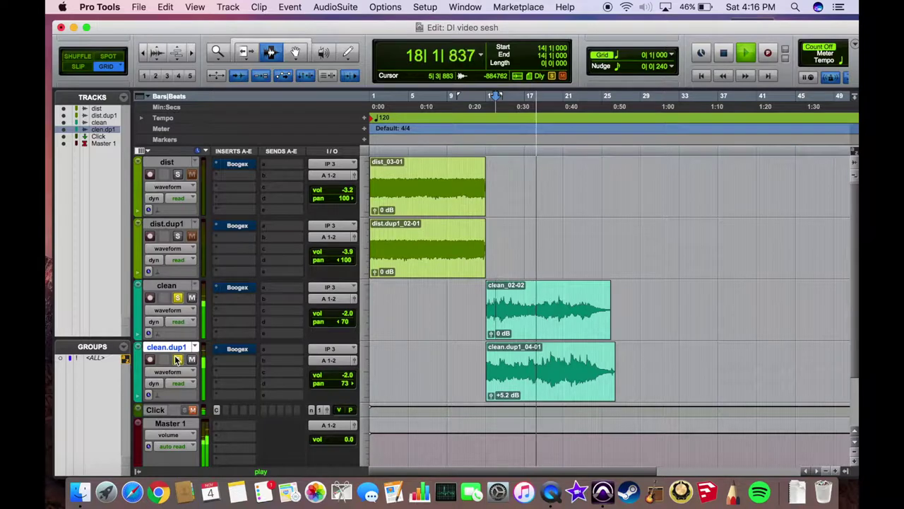
pyautogui.press('space')
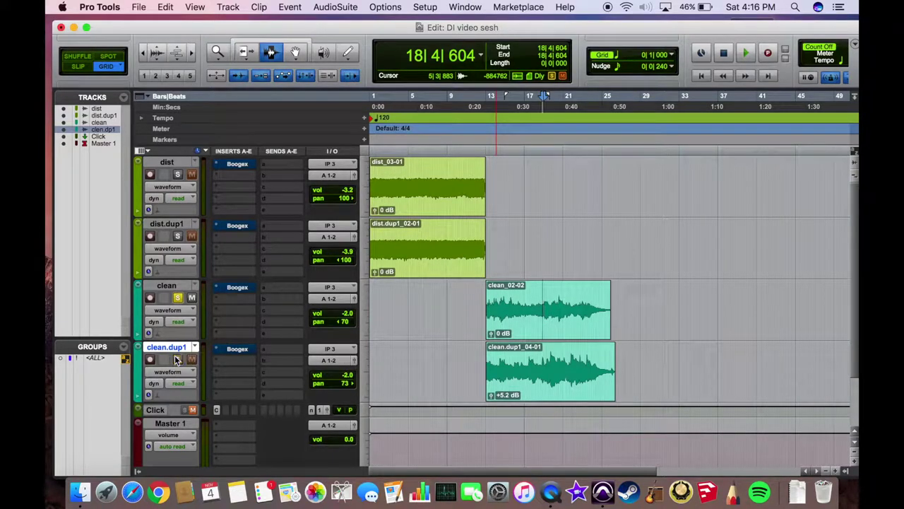
pyautogui.click(178, 297)
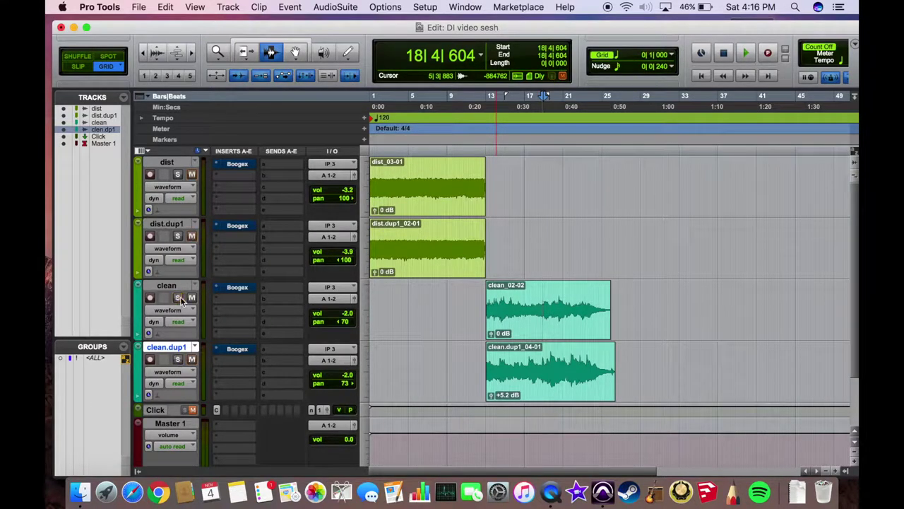
# Open the dist track's Boogex plugin and leave its Spectrum display off
pyautogui.click(236, 165)
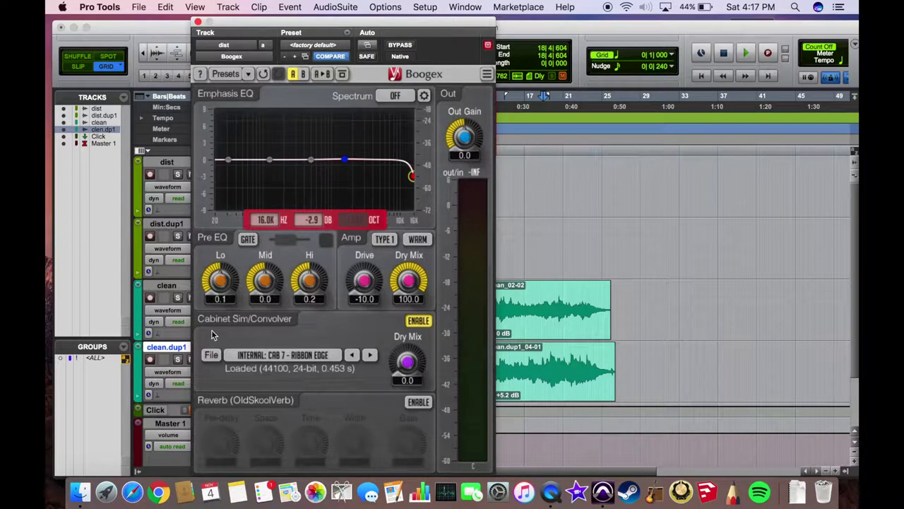
pyautogui.click(398, 96)
pyautogui.click(395, 111)
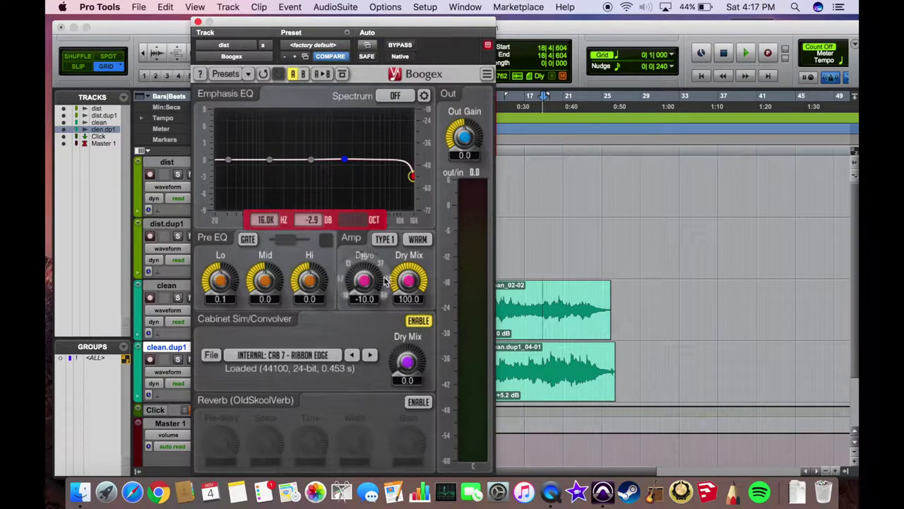
# Toggle the Boogex GATE on and off, nudge Dry Mix to 100.0, and open the cabinet list
pyautogui.click(249, 239)
pyautogui.click(248, 240)
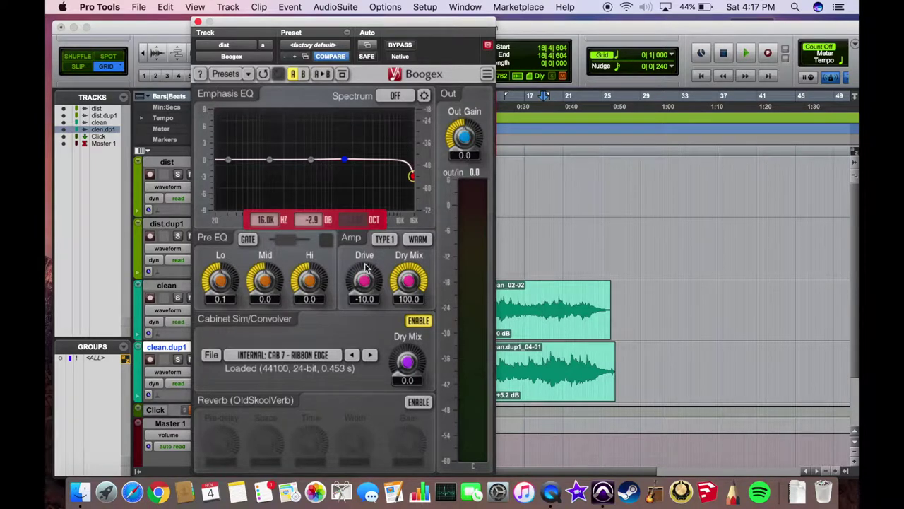
pyautogui.moveTo(409, 279)
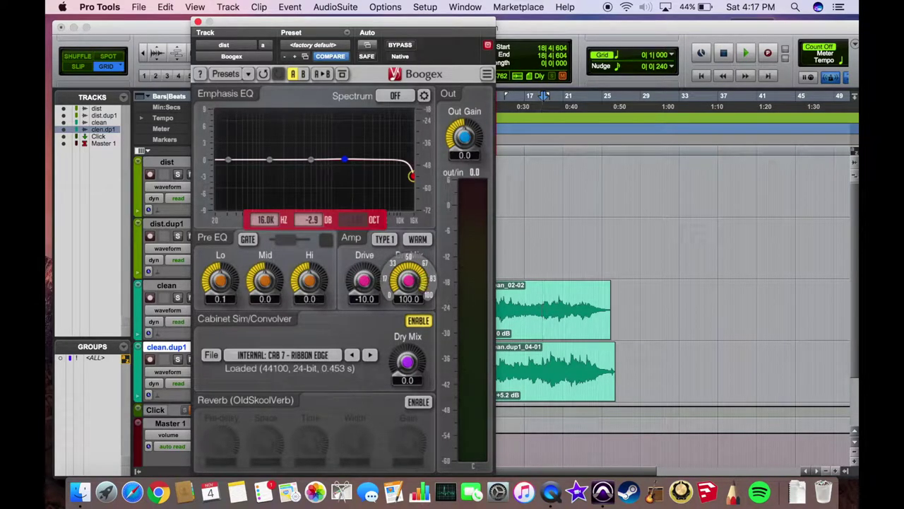
pyautogui.moveTo(408, 279); pyautogui.dragTo(408, 279)
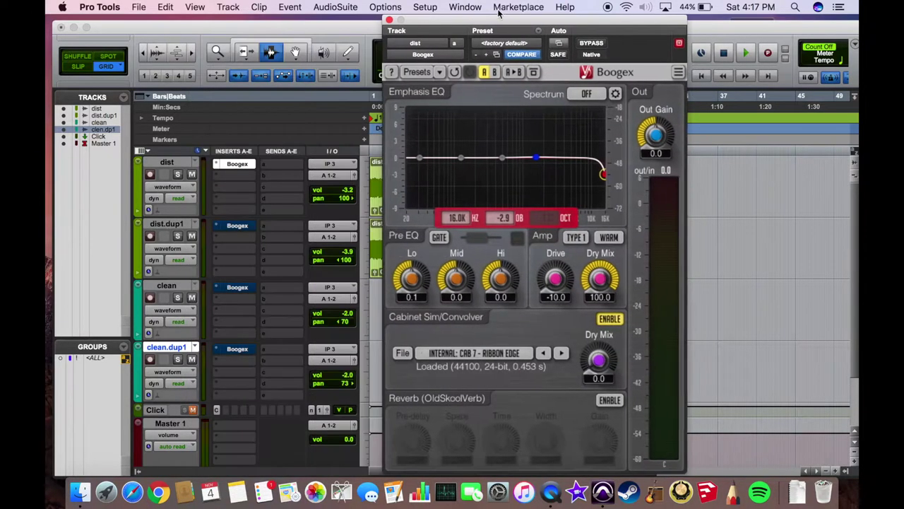
pyautogui.click(475, 353)
# Move the Boogex window off the clips and set the play position near the session start
pyautogui.scroll(-3, 475, 259)
pyautogui.scroll(5, 475, 259)
pyautogui.moveTo(460, 26); pyautogui.dragTo(549, 57)
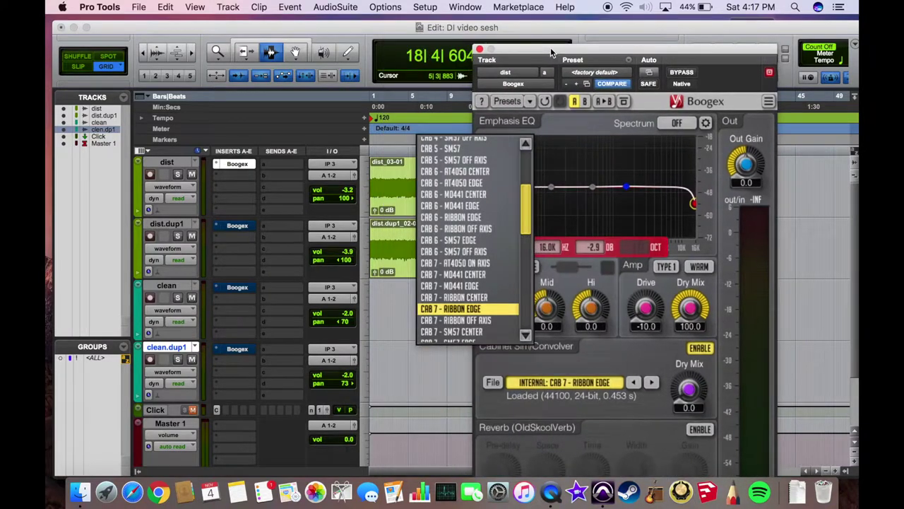
pyautogui.click(386, 211)
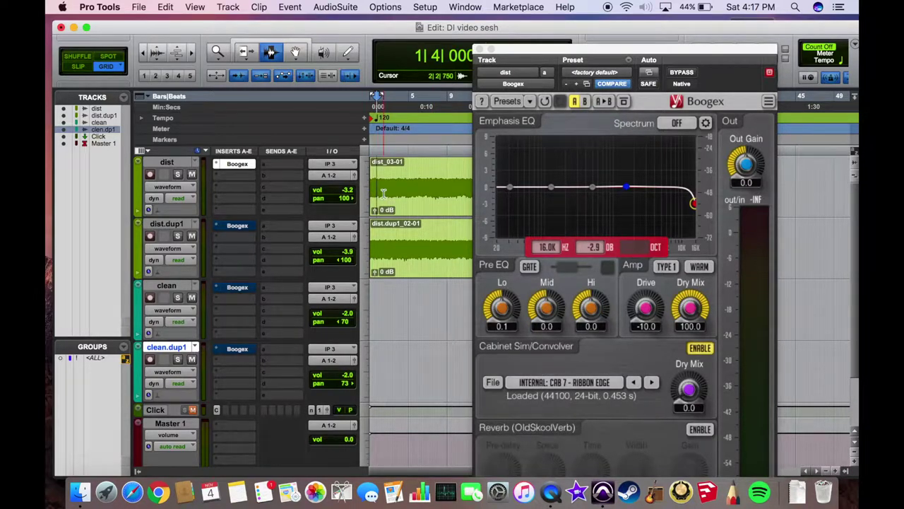
# Play with dist's Boogex bypassed, mute dist.dup1, and centre the dist pan to 0
pyautogui.hotkey('shift', 'a')
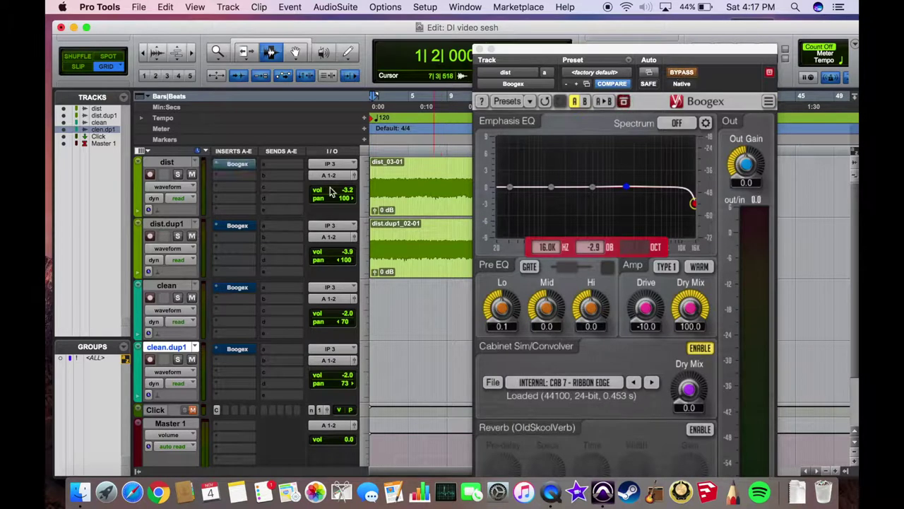
pyautogui.press('space')
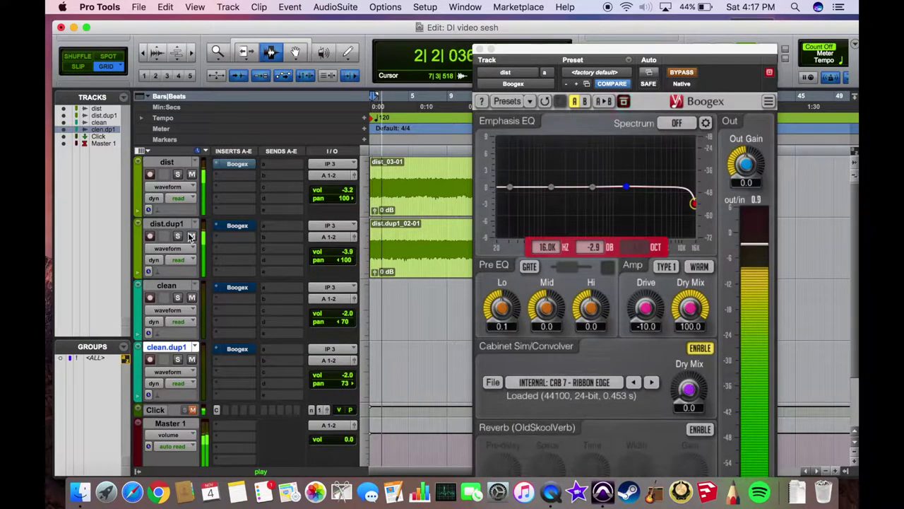
pyautogui.click(682, 72)
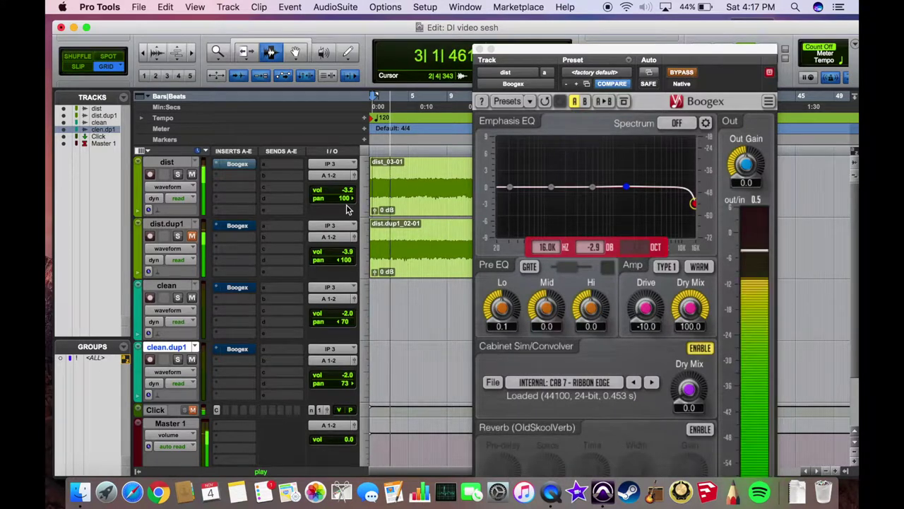
pyautogui.keyDown('alt'); pyautogui.click(346, 198); pyautogui.keyUp('alt')
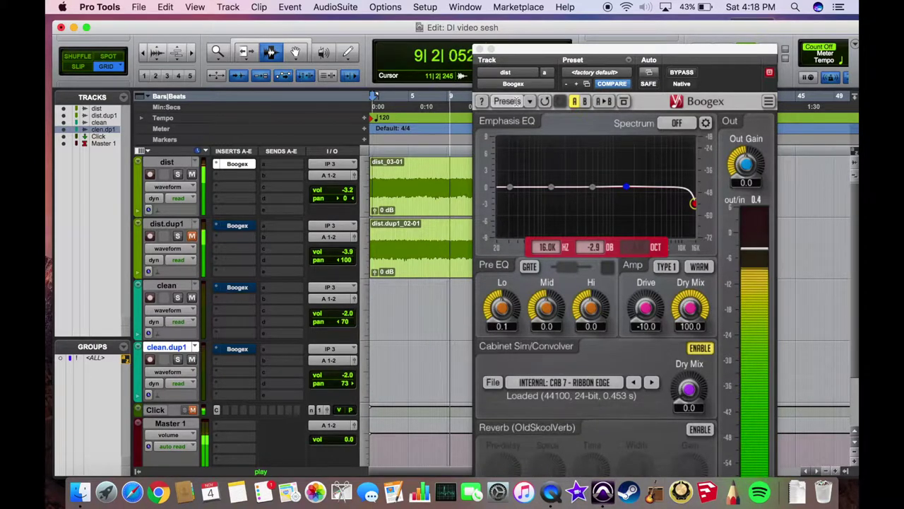
# Load cabinet CAB 3 - SM57 OFF AXIS on dist's Boogex and audition it from inside the dist clip
pyautogui.click(564, 383)
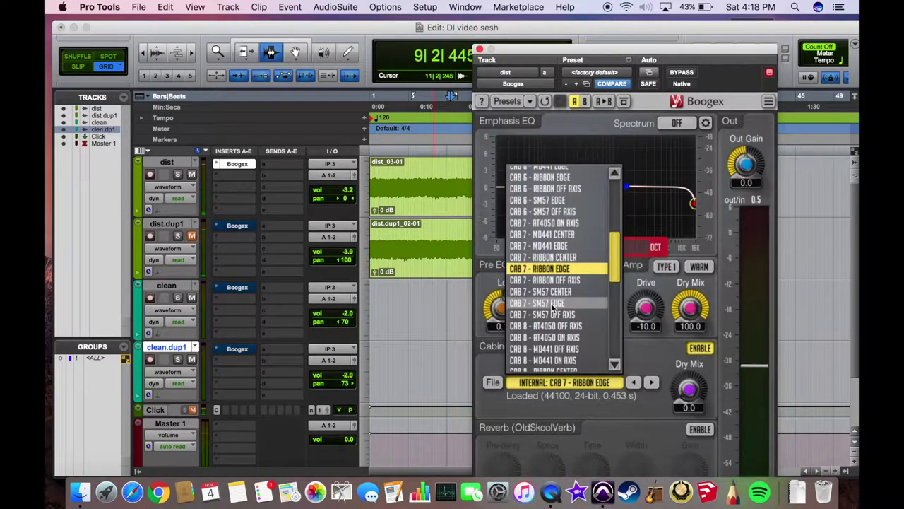
pyautogui.scroll(5, 558, 297)
pyautogui.scroll(2, 619, 215)
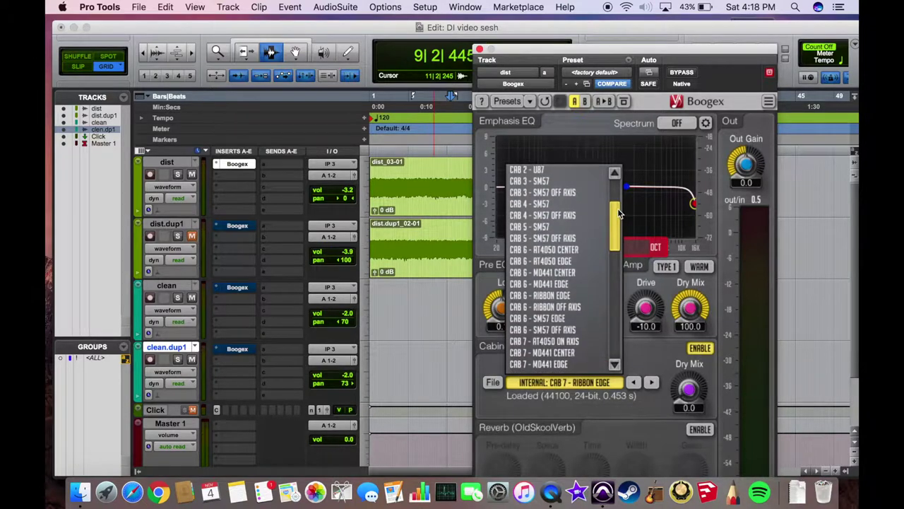
pyautogui.click(561, 191)
pyautogui.click(391, 187)
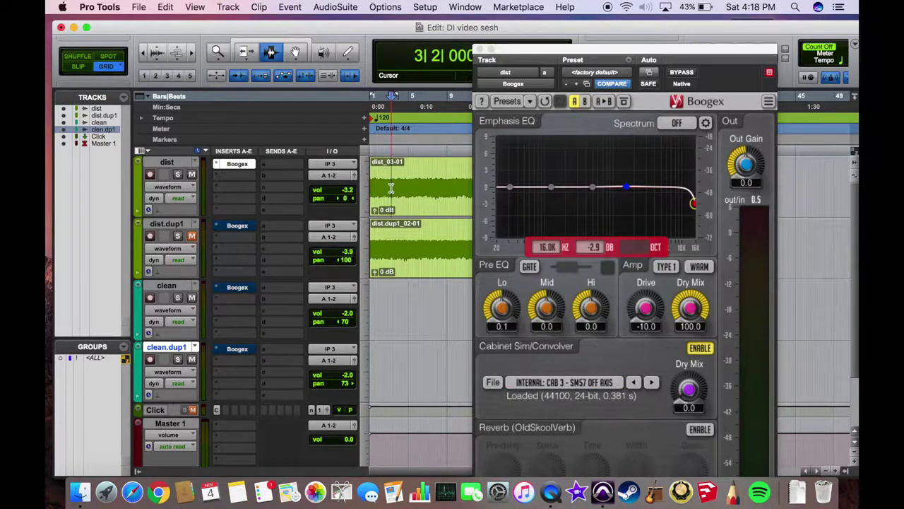
pyautogui.press('space')
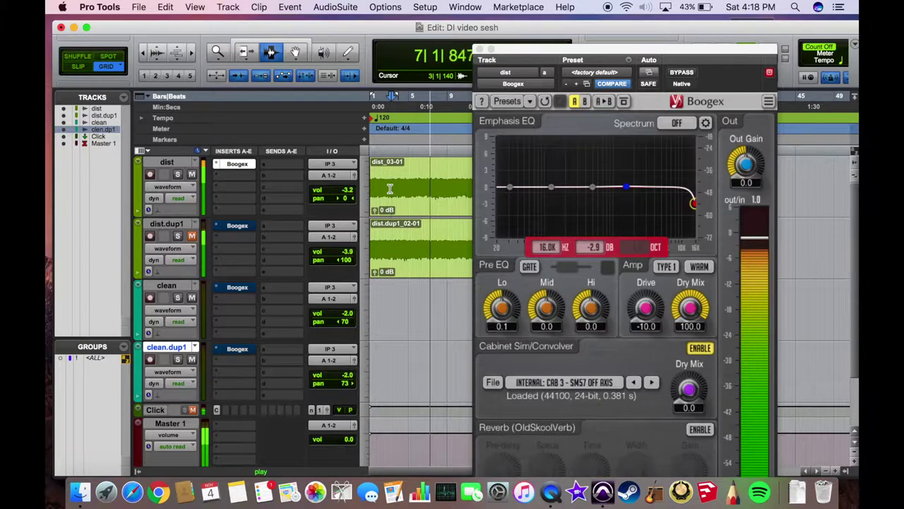
pyautogui.press('space')
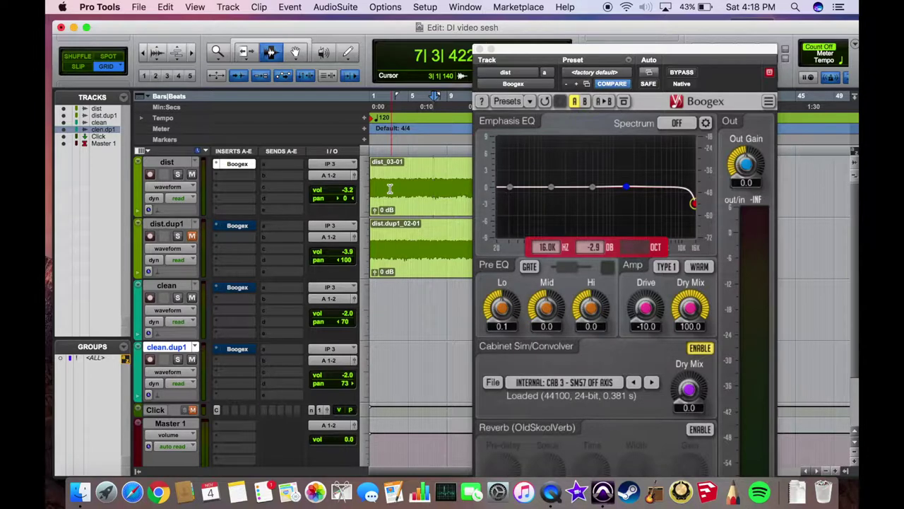
# Take dist.dup1's Boogex out of bypass and load KornKorn.wav as its cabinet IR
pyautogui.click(231, 226)
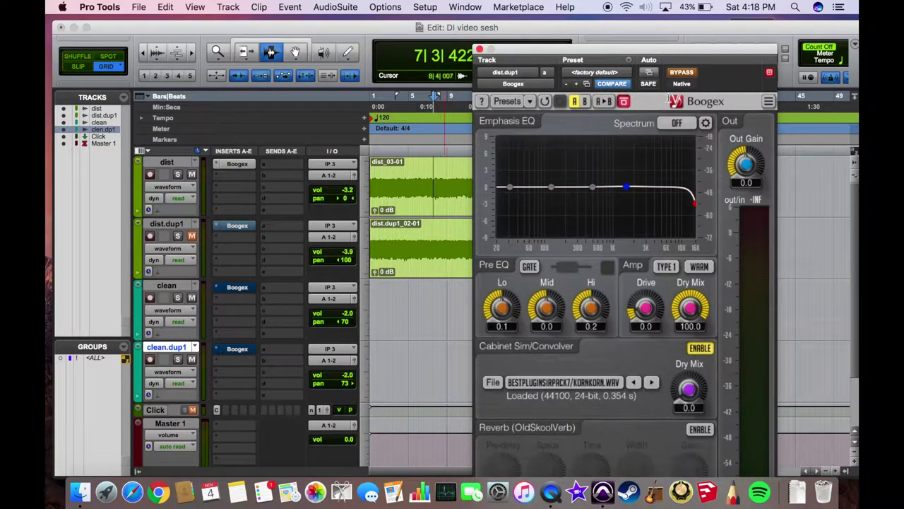
pyautogui.click(679, 74)
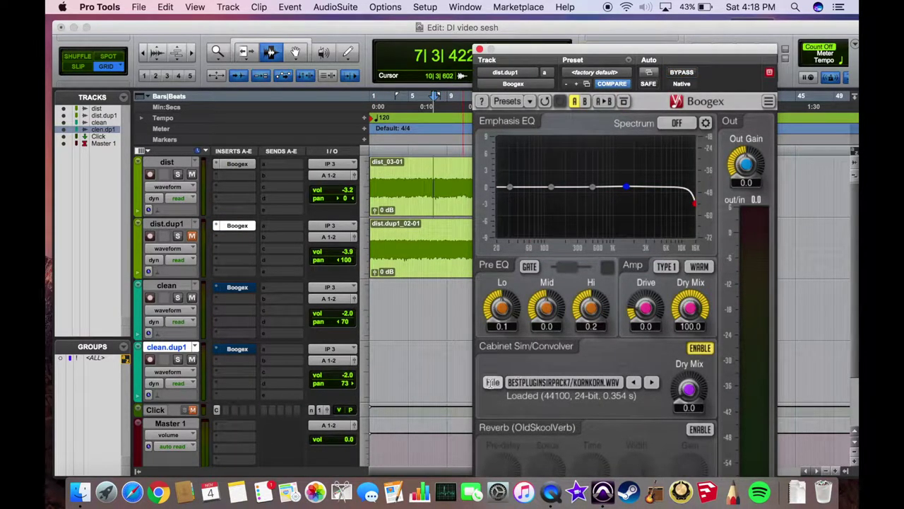
pyautogui.click(494, 382)
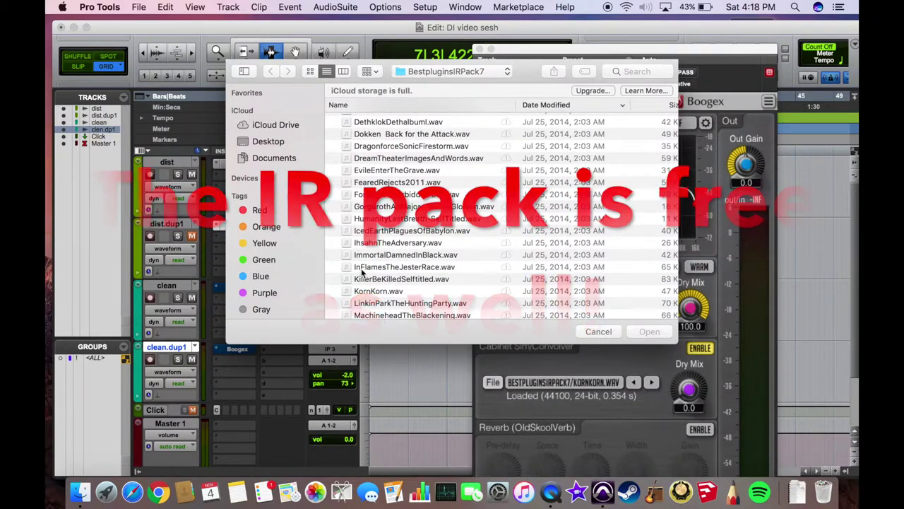
pyautogui.click(370, 291)
pyautogui.doubleClick(370, 292)
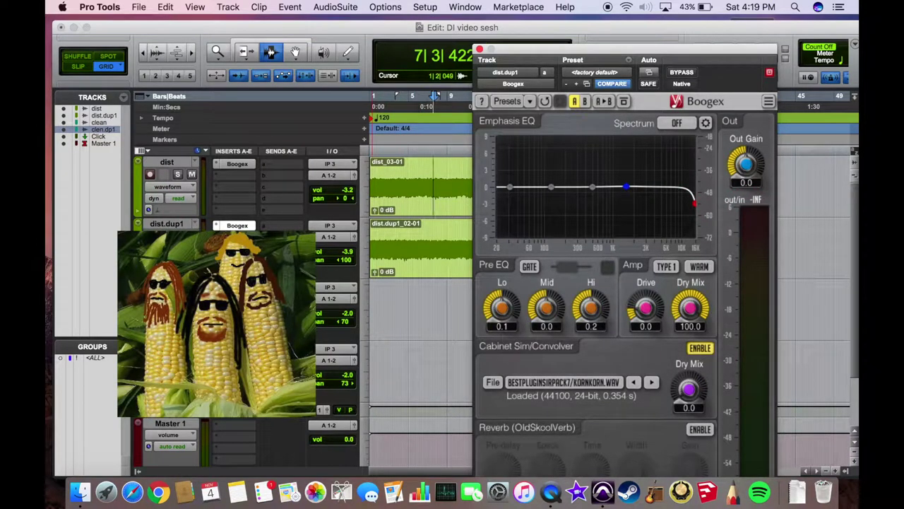
# Solo dist.dup1 and play from bar 4 to audition the KornKorn tone
pyautogui.click(178, 236)
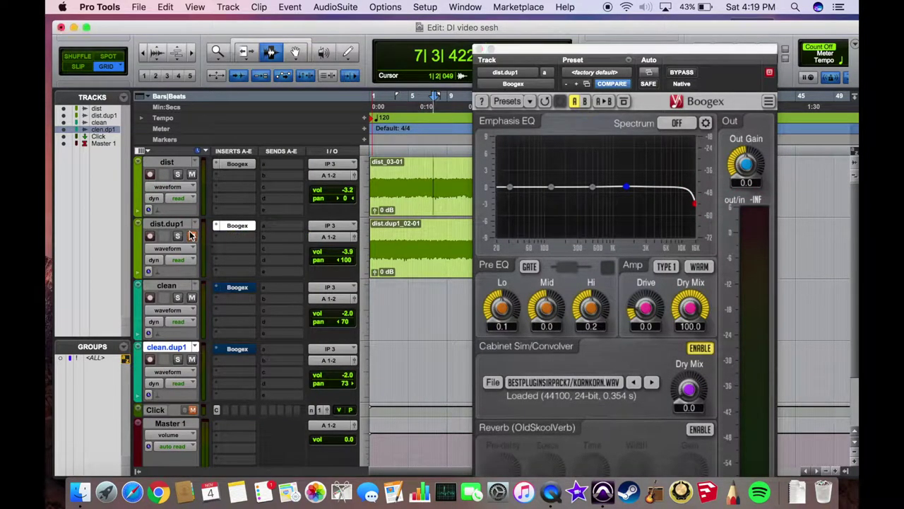
pyautogui.click(366, 228)
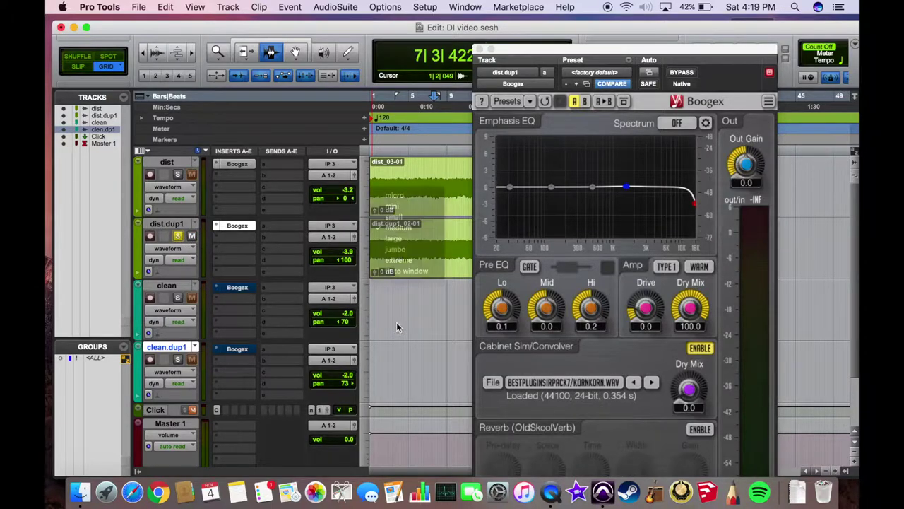
pyautogui.click(401, 254)
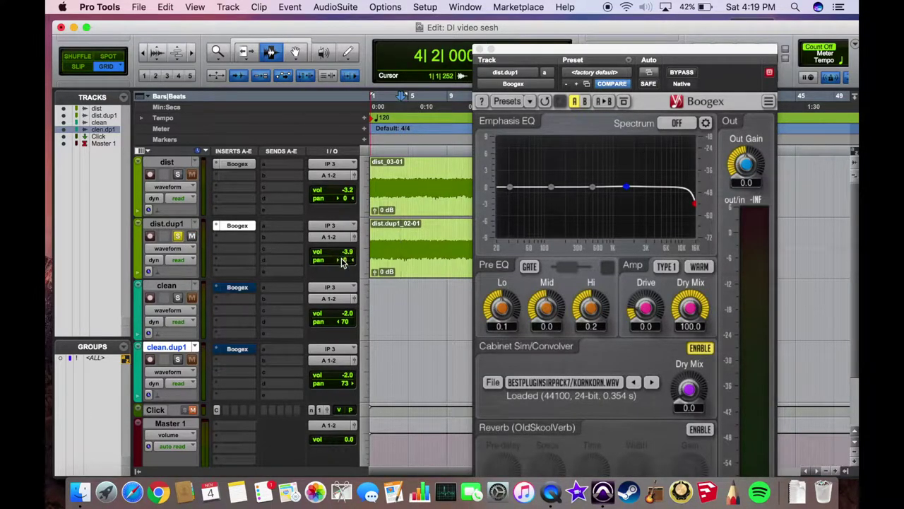
pyautogui.press('space')
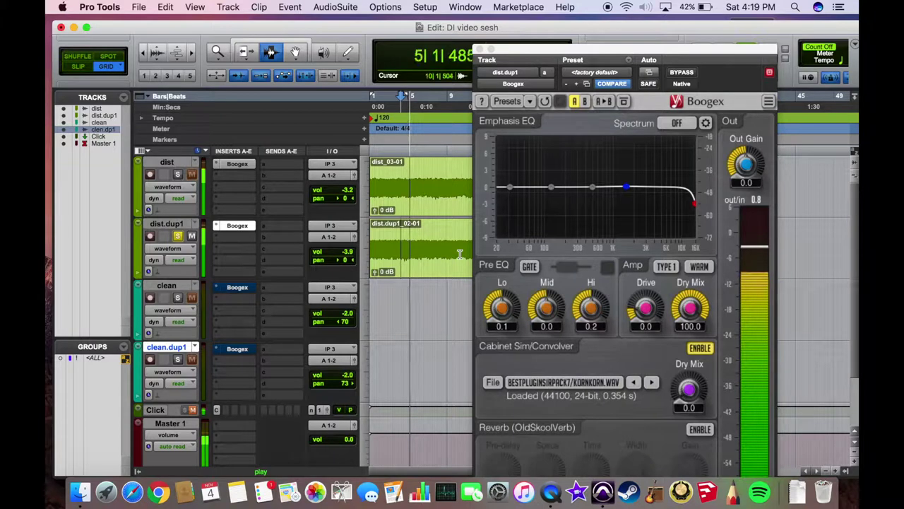
# Load AndreuTodoSimbiosi.wav as the cabinet IR instead
pyautogui.click(496, 381)
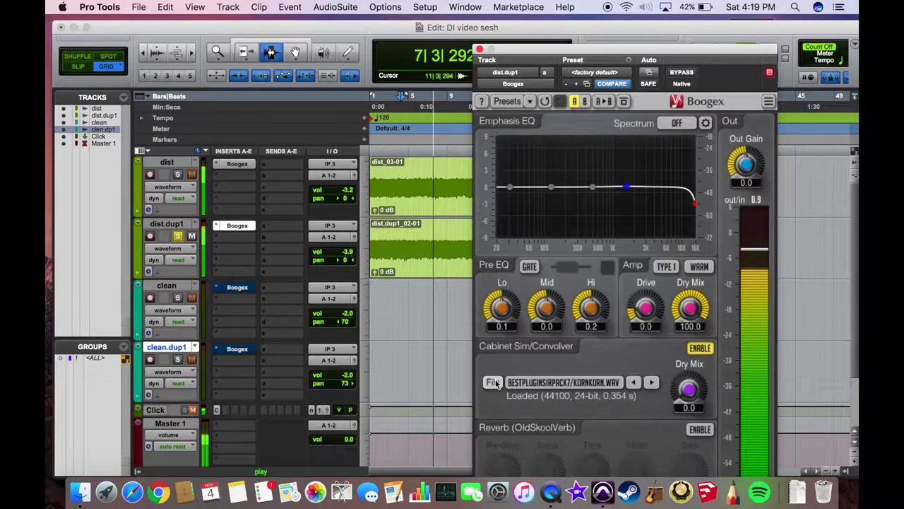
pyautogui.click(495, 383)
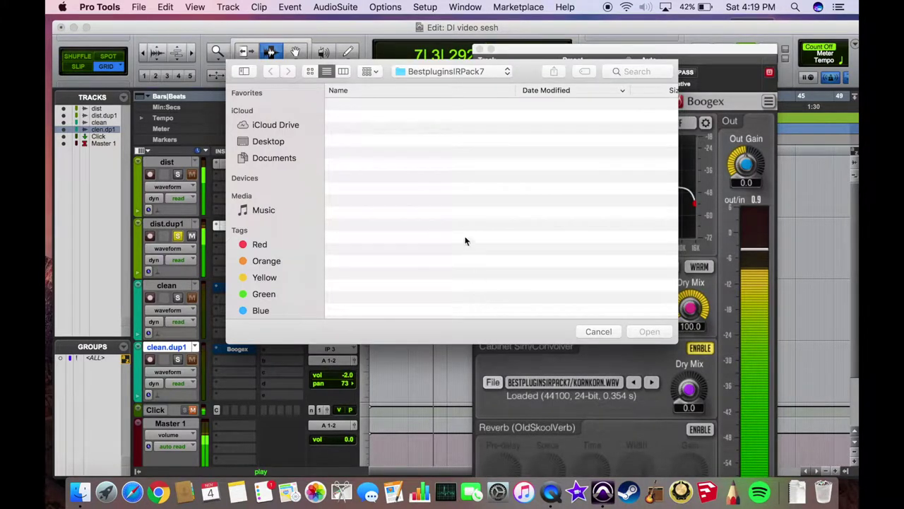
pyautogui.scroll(-1, 404, 170)
pyautogui.click(395, 135)
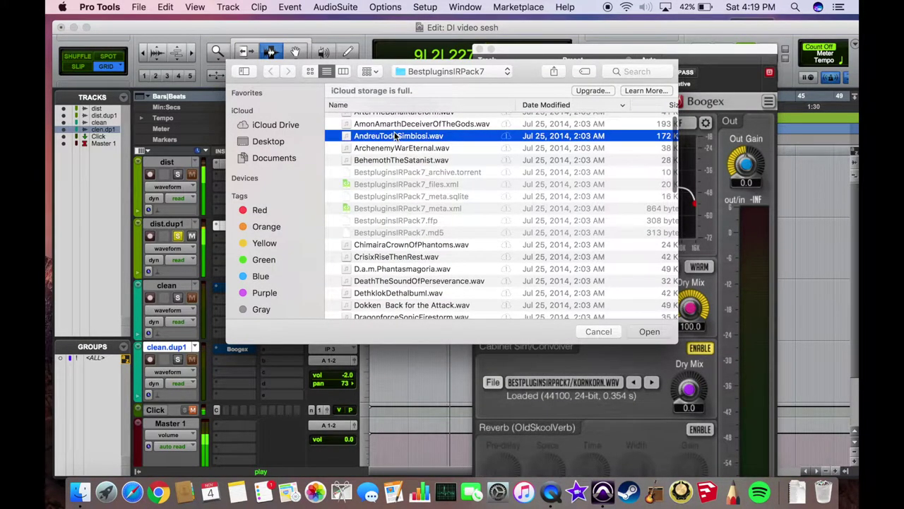
pyautogui.doubleClick(395, 135)
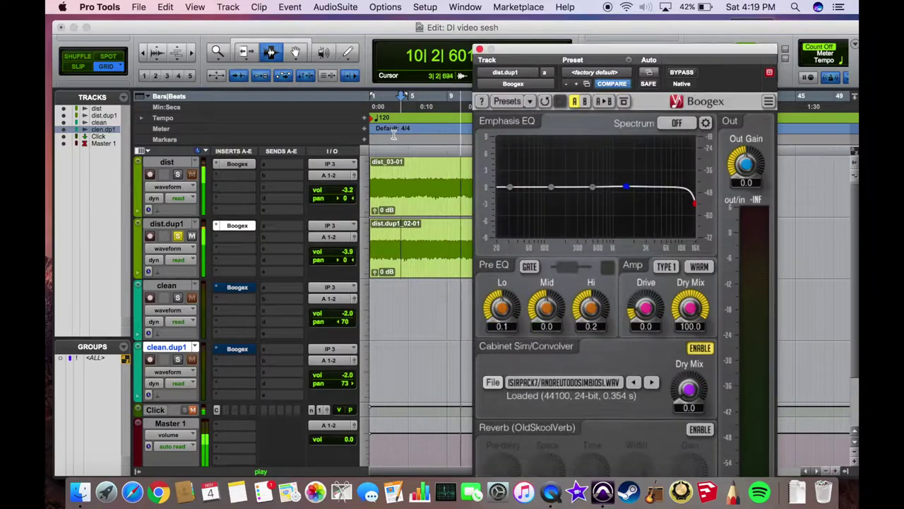
# Try D.a.m.Phantasmagoria.wav as the cabinet IR, then leave the file browser
pyautogui.click(492, 383)
pyautogui.click(397, 276)
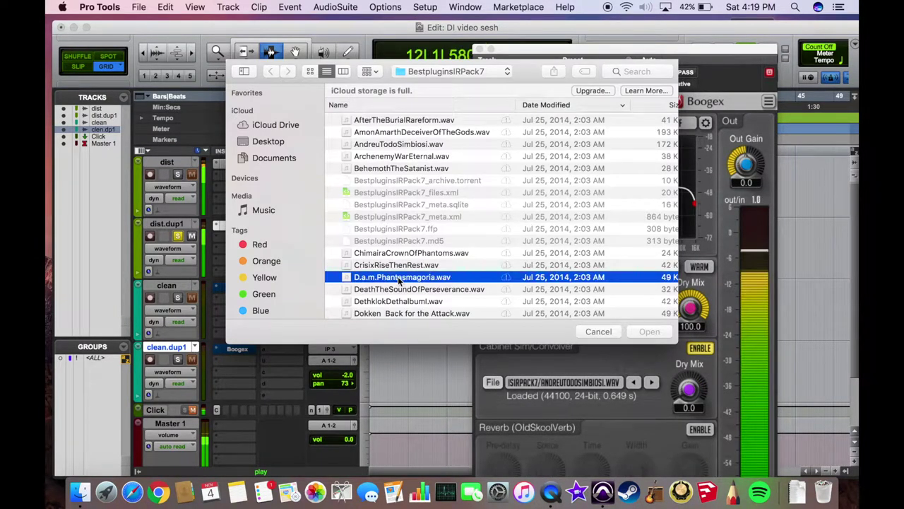
pyautogui.doubleClick(398, 276)
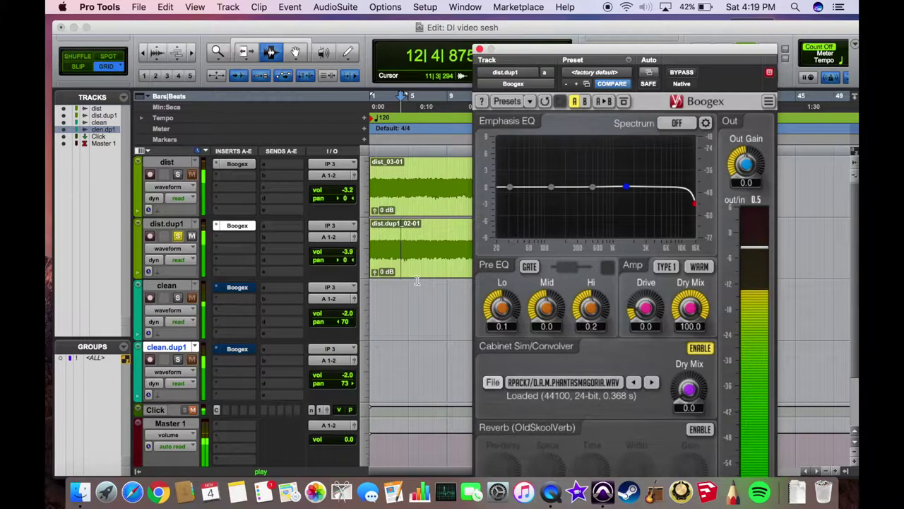
pyautogui.press('space')
pyautogui.press('space')
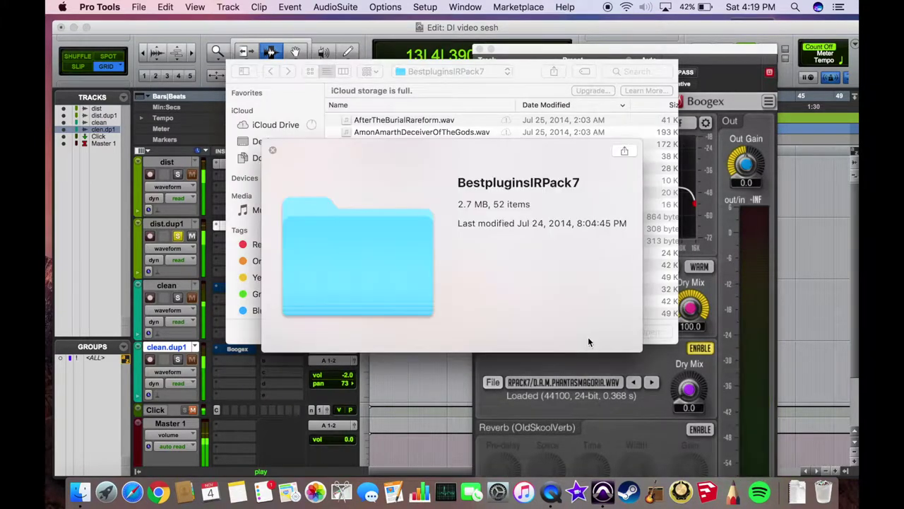
pyautogui.press('space')
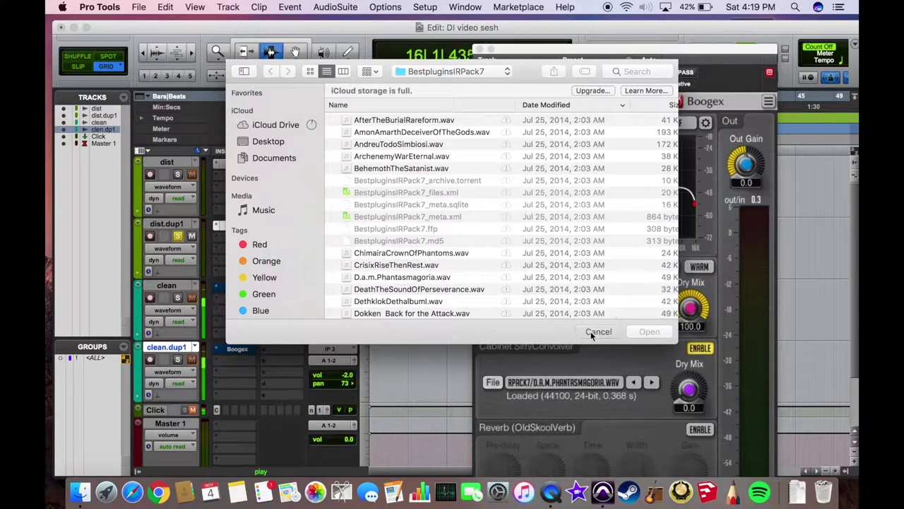
pyautogui.click(597, 331)
# Check the built-in cabinet list, then reload KornKorn.wav as the cabinet IR
pyautogui.click(548, 388)
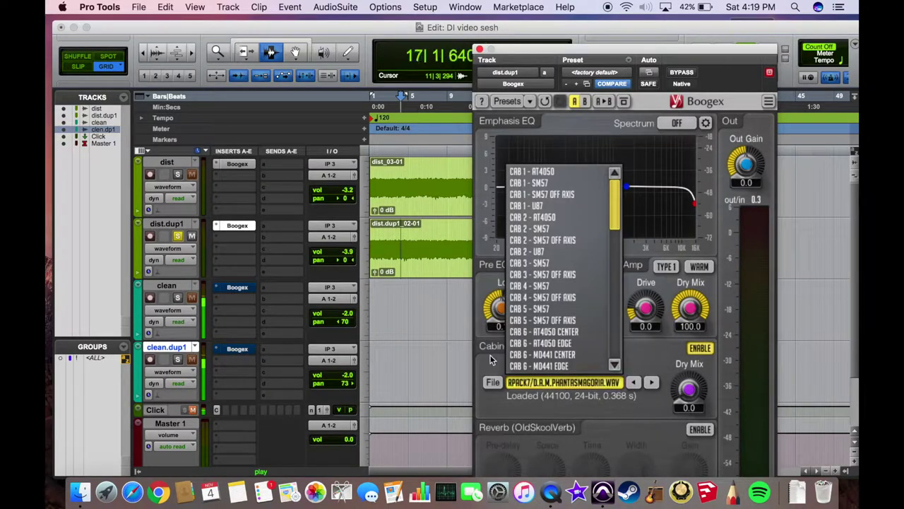
pyautogui.click(489, 399)
pyautogui.click(492, 383)
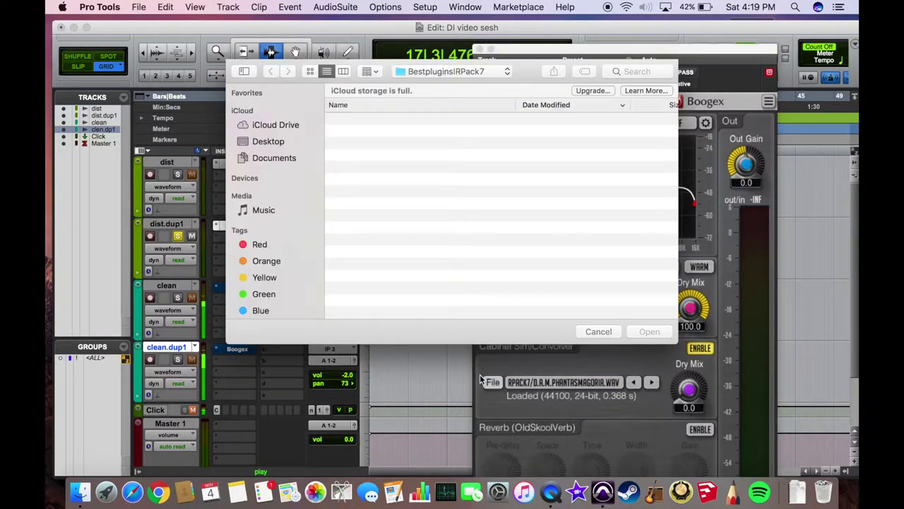
pyautogui.scroll(-2, 402, 216)
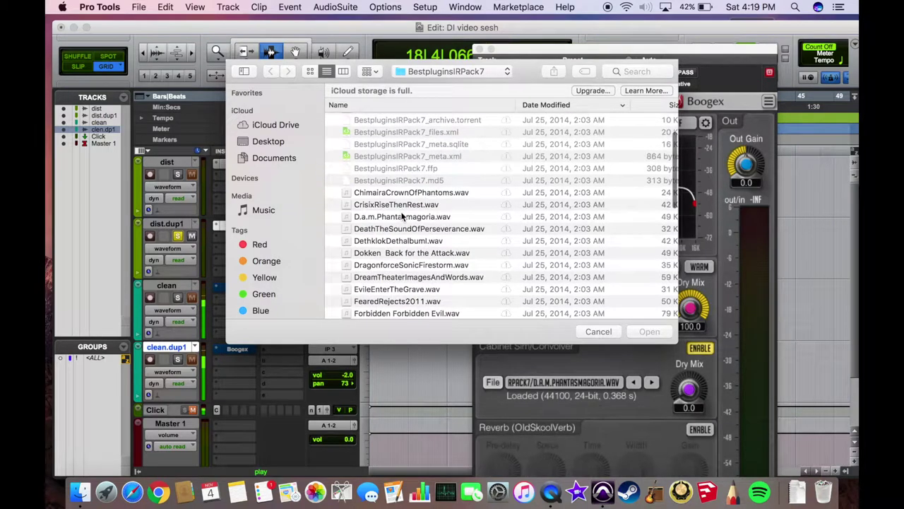
pyautogui.scroll(-6, 402, 217)
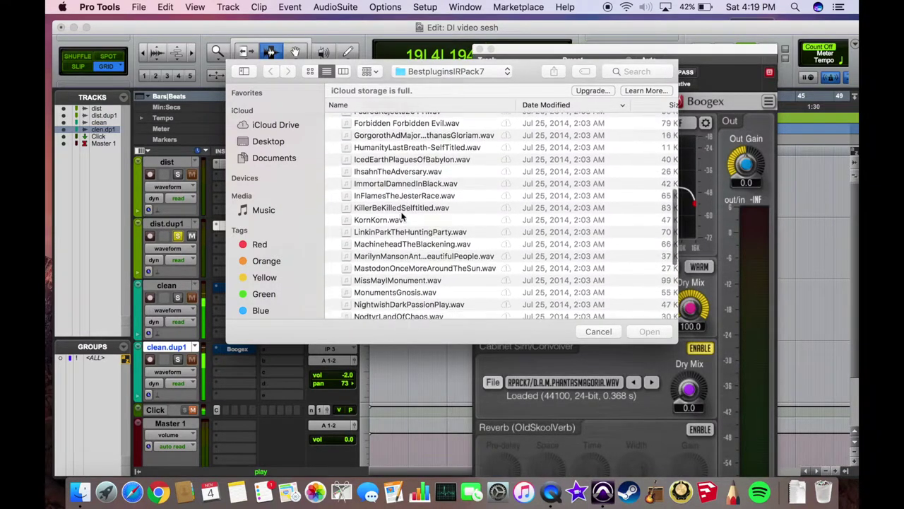
pyautogui.doubleClick(390, 213)
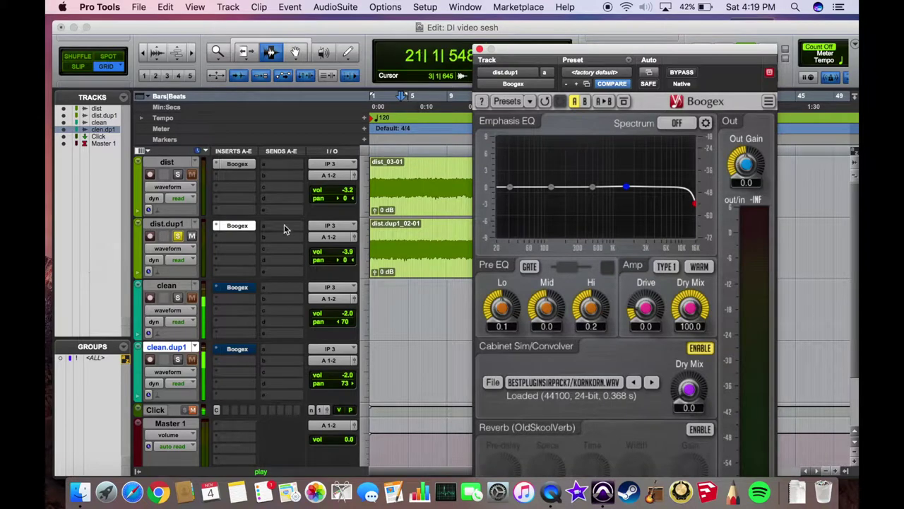
# Pan dist.dup1 hard left and dist hard right, solo dist, and move the Boogex window down
pyautogui.moveTo(339, 260); pyautogui.dragTo(300, 264)
pyautogui.moveTo(343, 202); pyautogui.dragTo(397, 204)
pyautogui.click(177, 173)
pyautogui.moveTo(662, 61); pyautogui.dragTo(663, 122)
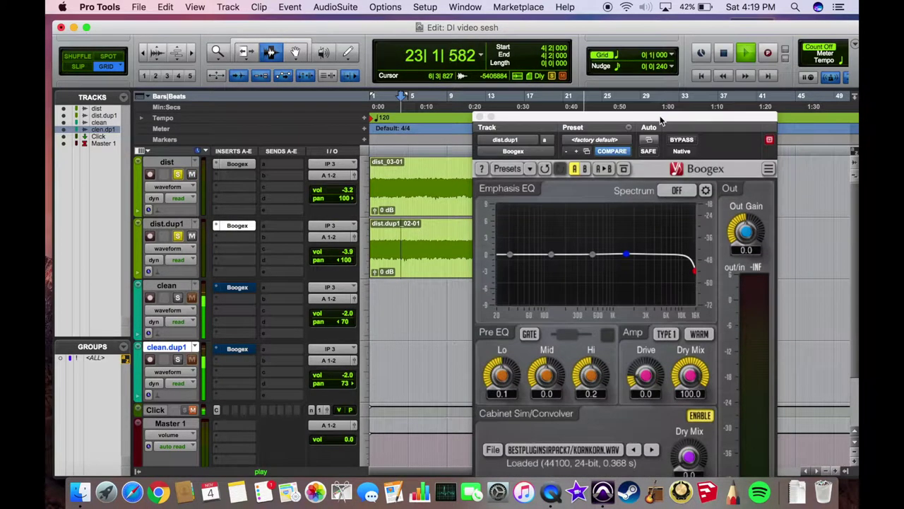
# Play the dist pair panned 100 left and 100 right from the start, then stop and close Boogex
pyautogui.click(700, 77)
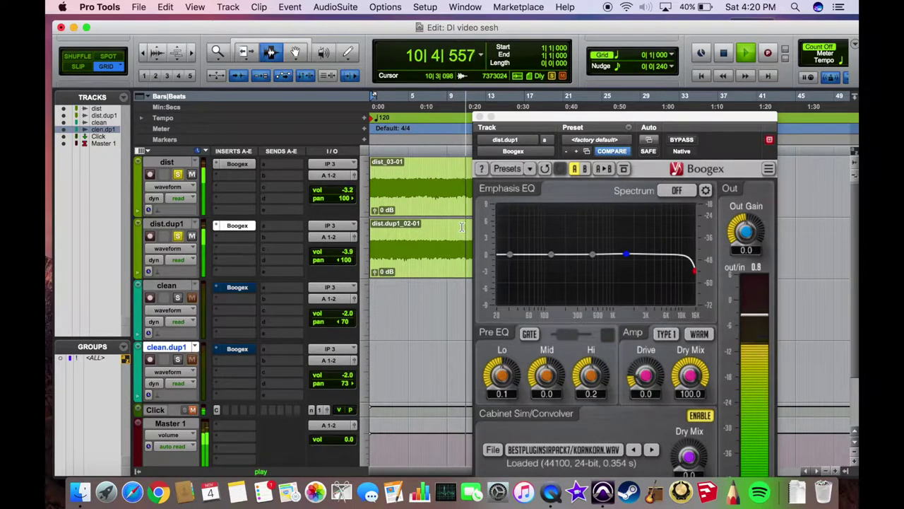
pyautogui.press('space')
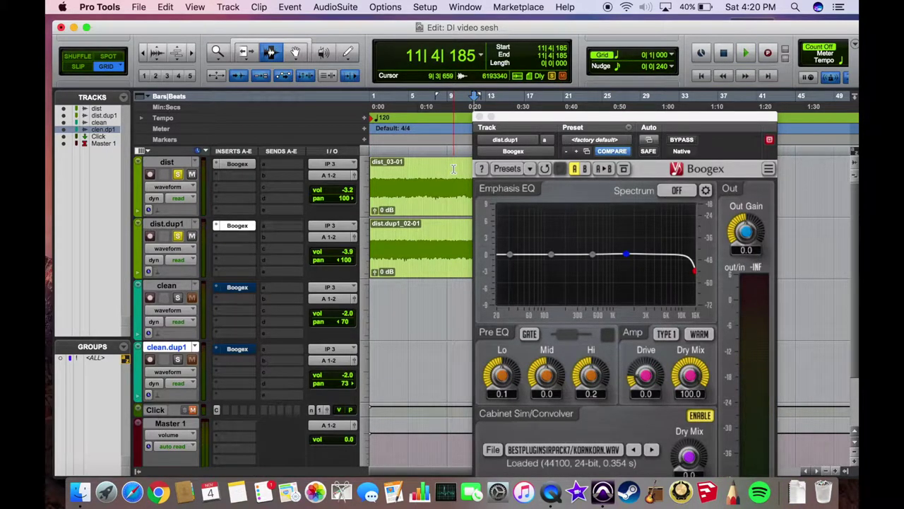
pyautogui.click(479, 117)
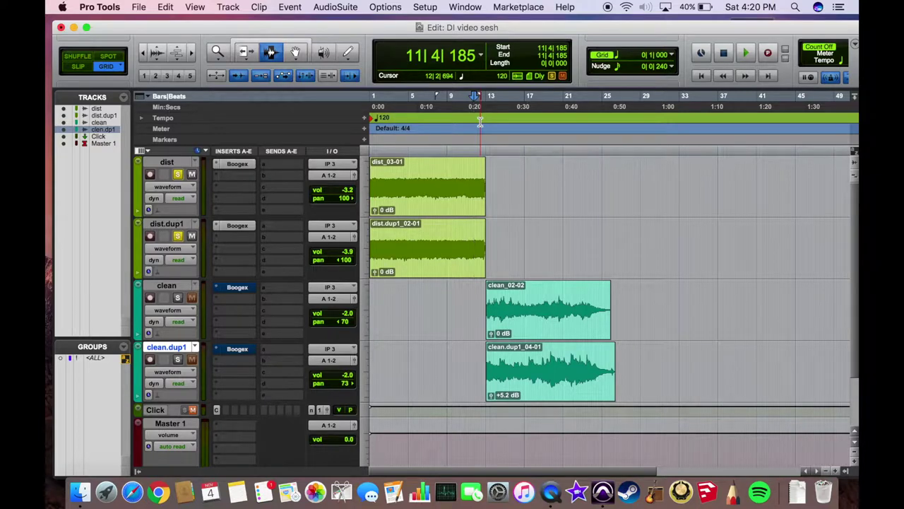
# Reopen dist.dup1's Boogex, unsolo dist, and solo the clean tracks
pyautogui.click(233, 226)
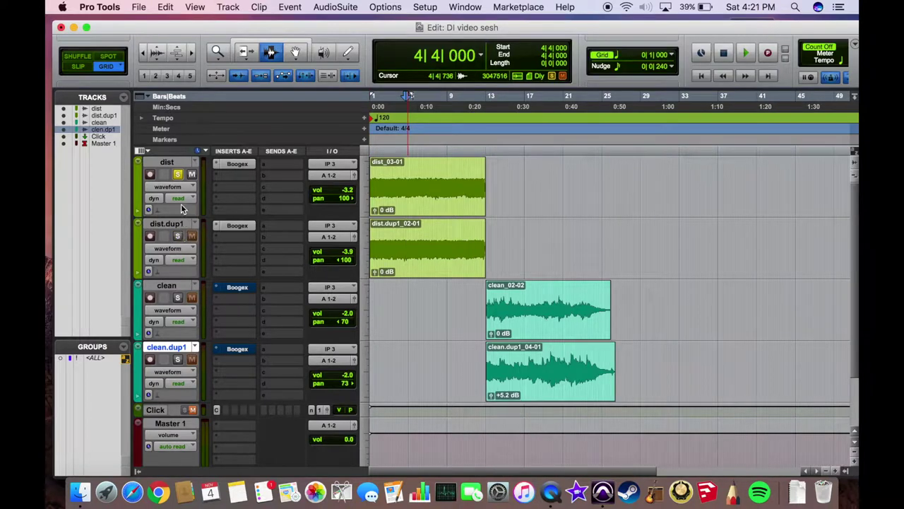
pyautogui.click(178, 174)
pyautogui.click(180, 311)
pyautogui.click(180, 310)
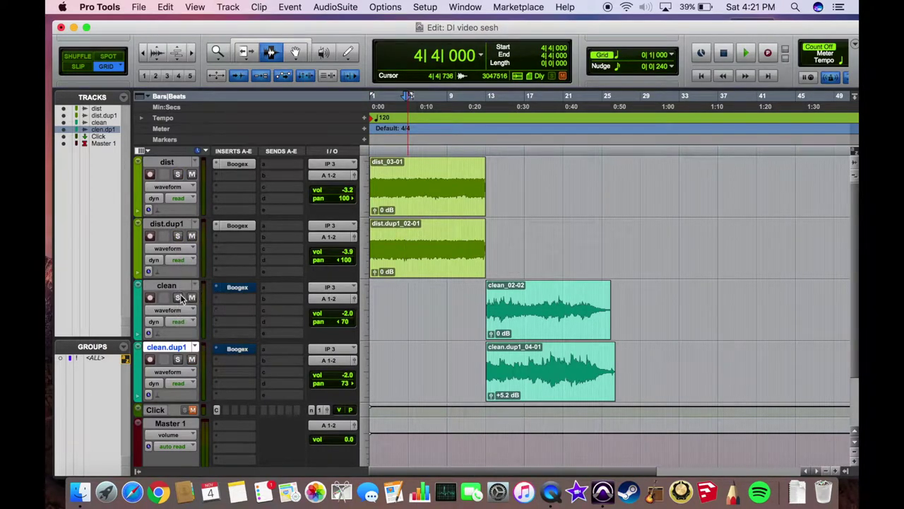
pyautogui.click(180, 298)
# Take the Boogex inserts on clean.dup1 and clean out of bypass
pyautogui.rightClick(220, 355)
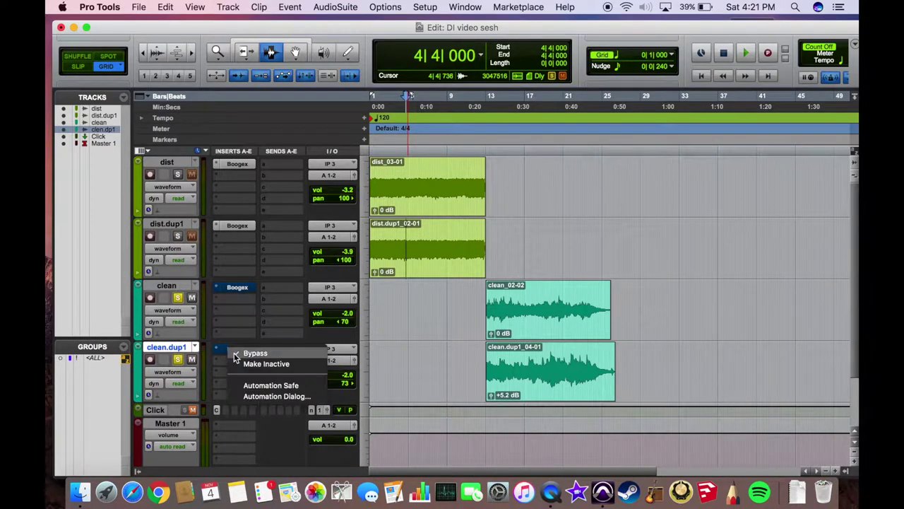
pyautogui.click(262, 358)
pyautogui.rightClick(239, 288)
pyautogui.click(274, 292)
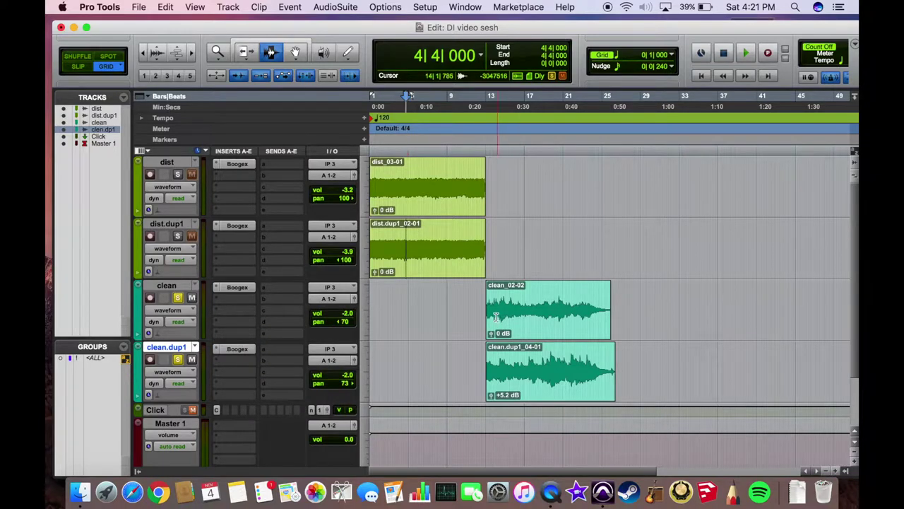
# Open the clean track's Boogex, compare it with BYPASS on and off, and move its window aside
pyautogui.click(241, 293)
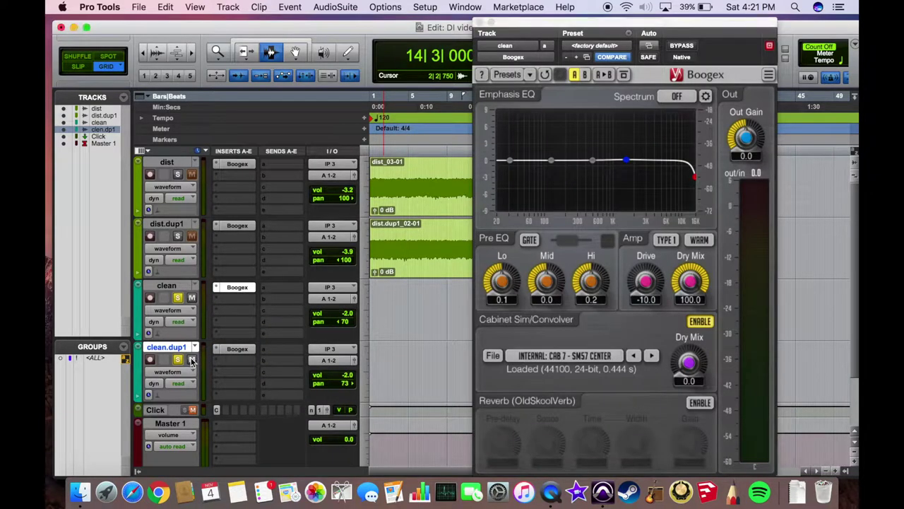
pyautogui.click(683, 46)
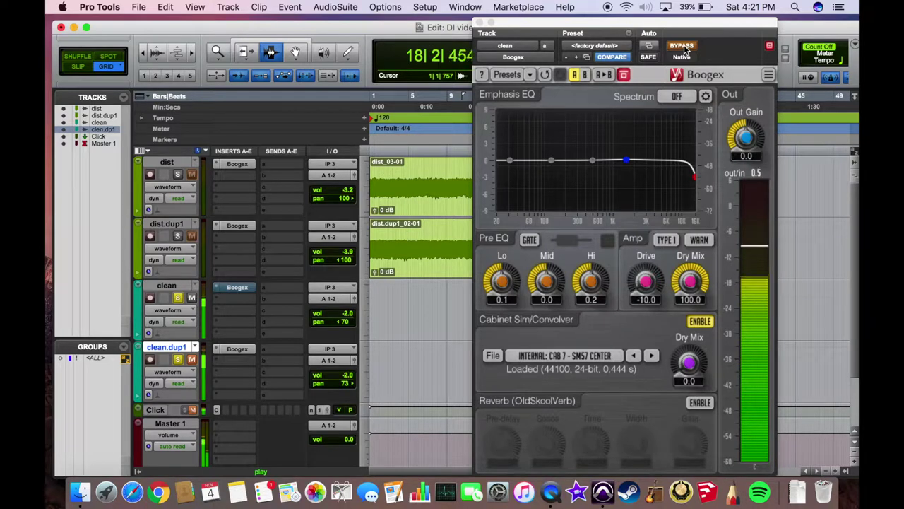
pyautogui.click(682, 46)
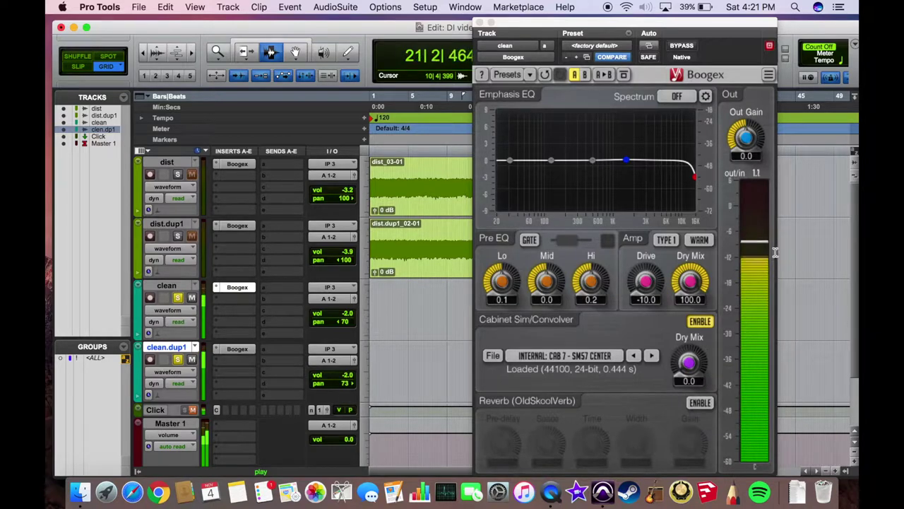
pyautogui.moveTo(605, 29); pyautogui.dragTo(392, 25)
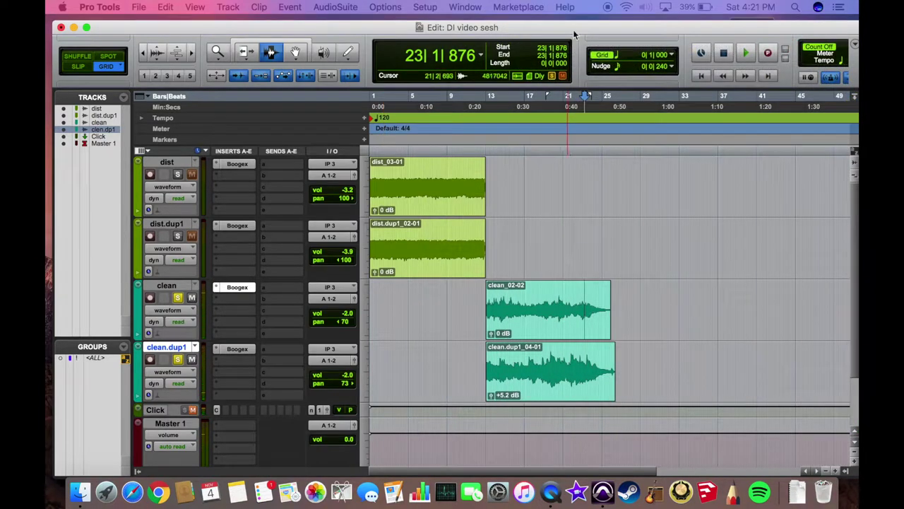
# Maximise the Edit window and open the Boogex plug-in on clean.dup1
pyautogui.moveTo(565, 26); pyautogui.dragTo(469, 84)
pyautogui.doubleClick(469, 84)
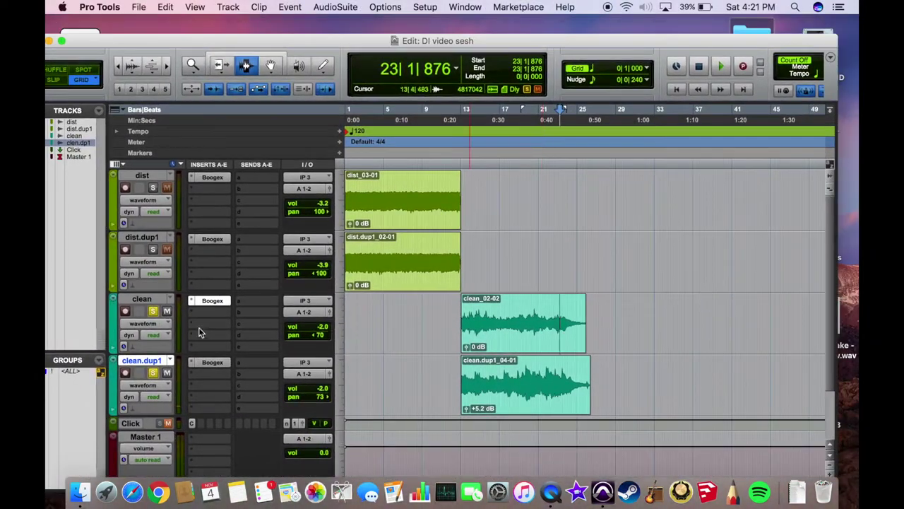
pyautogui.click(212, 361)
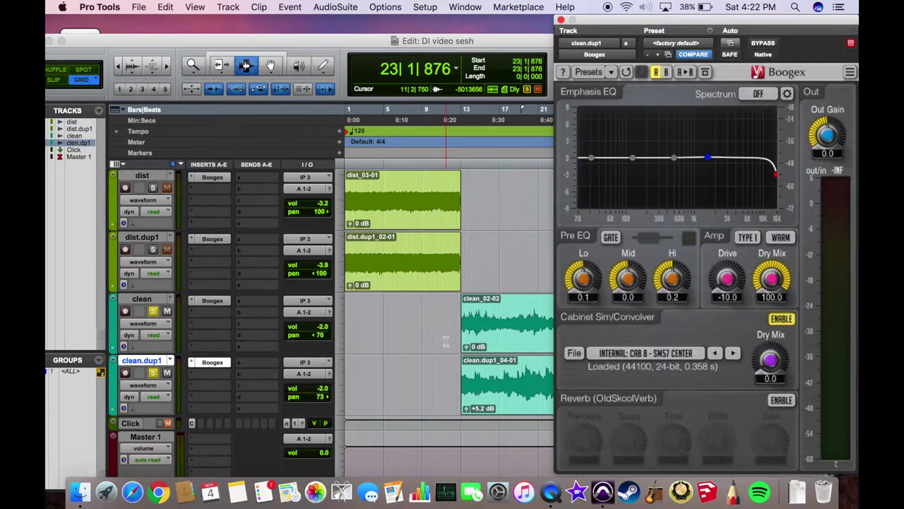
# Set the play start to 13|3|000 in the clean clip and enable the OldSkoolVerb reverb
pyautogui.click(465, 345)
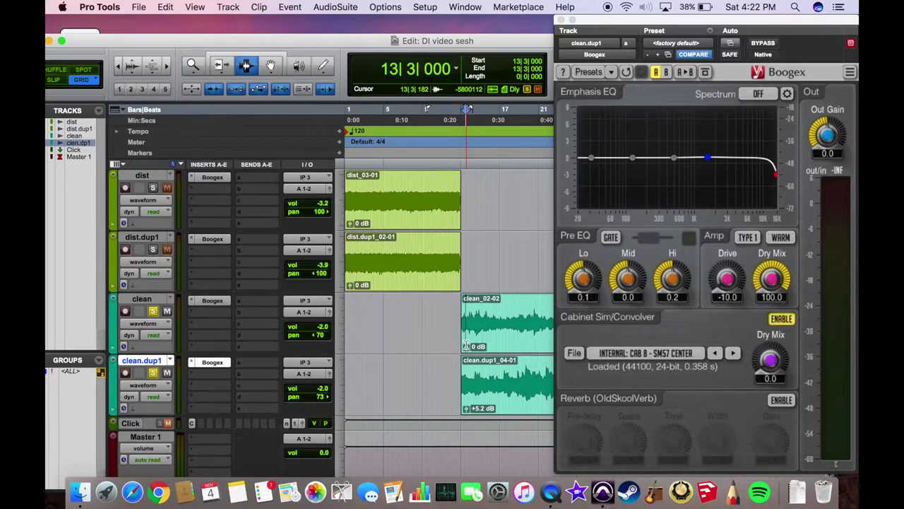
pyautogui.click(484, 329)
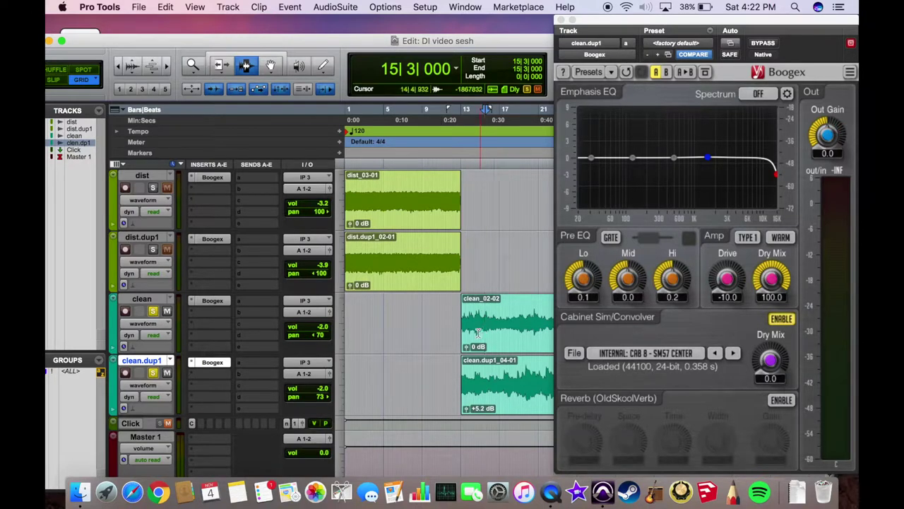
pyautogui.press('alt+super+z')
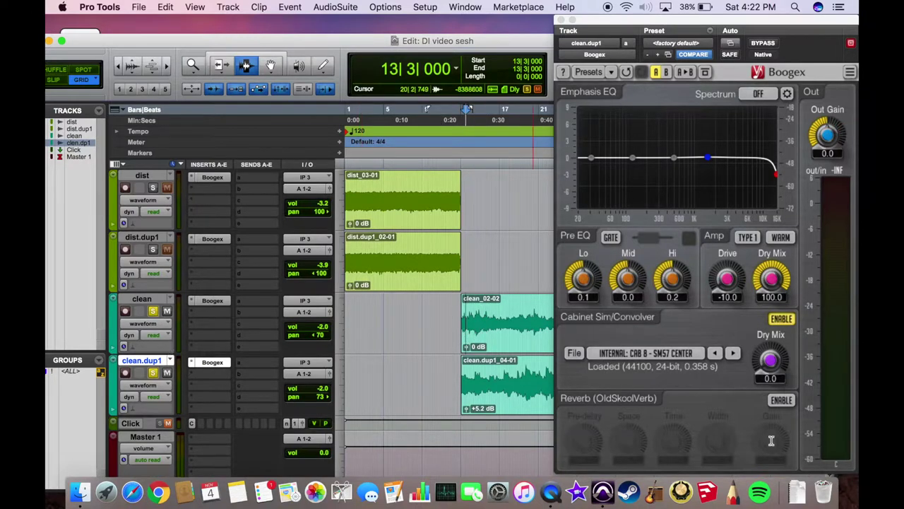
pyautogui.click(782, 400)
# Play from bar 18 and raise reverb Gain to -8.7, Space to 60.8 and Time to 4145
pyautogui.click(509, 375)
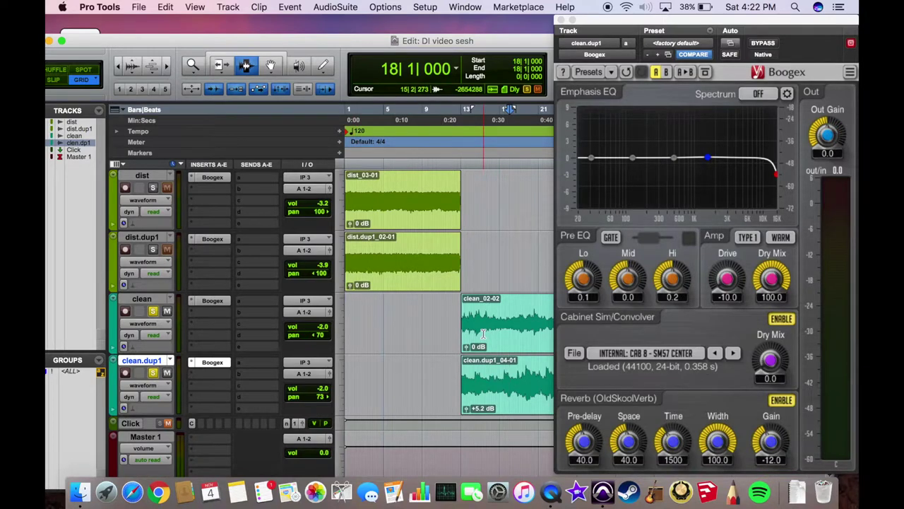
pyautogui.press('space')
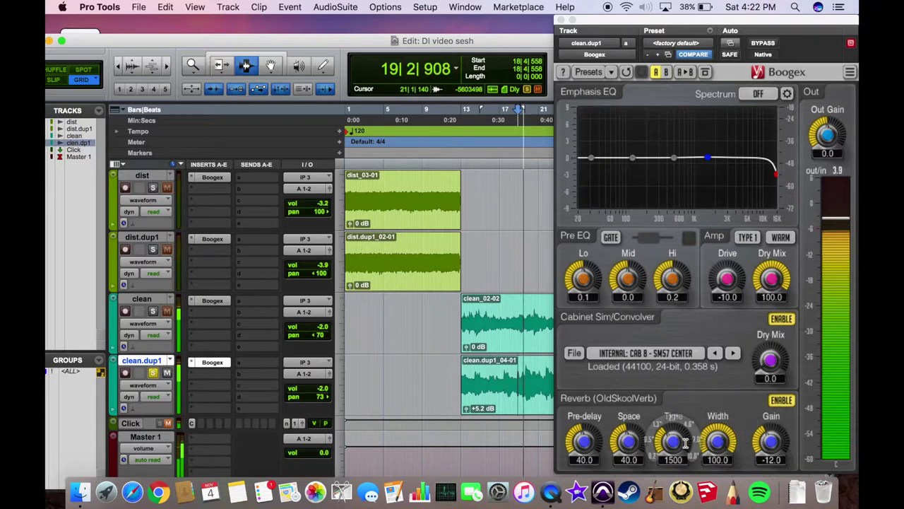
pyautogui.moveTo(770, 441); pyautogui.dragTo(771, 427)
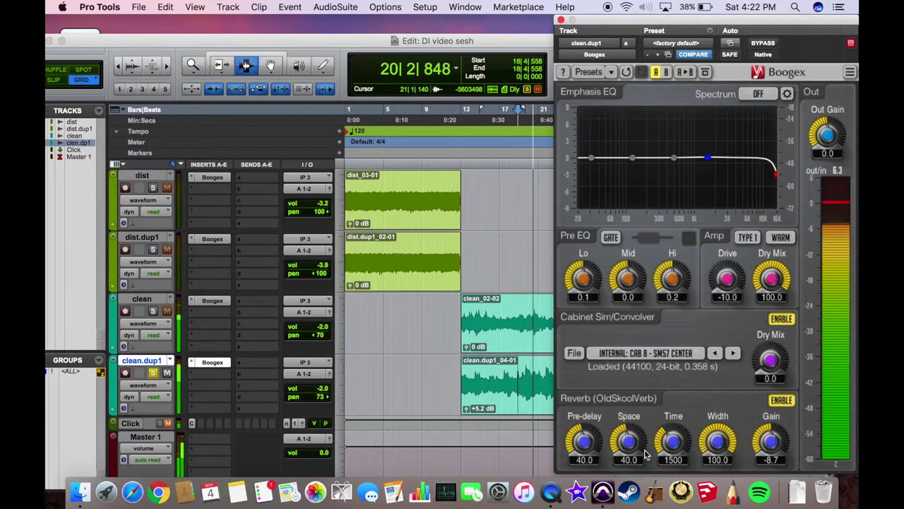
pyautogui.moveTo(668, 453); pyautogui.dragTo(672, 444)
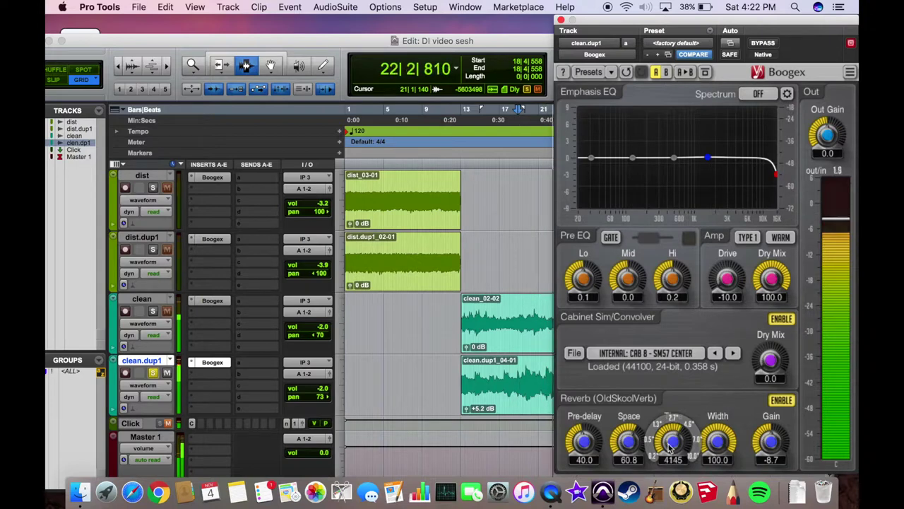
# Replay from bar 20 to check the reverb, then solo the clean track and set the play start in its clip
pyautogui.click(528, 369)
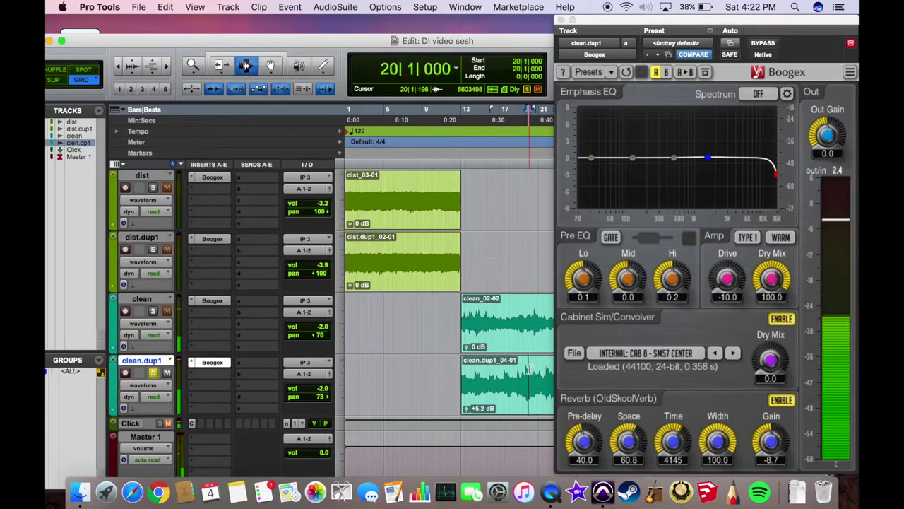
pyautogui.press('space')
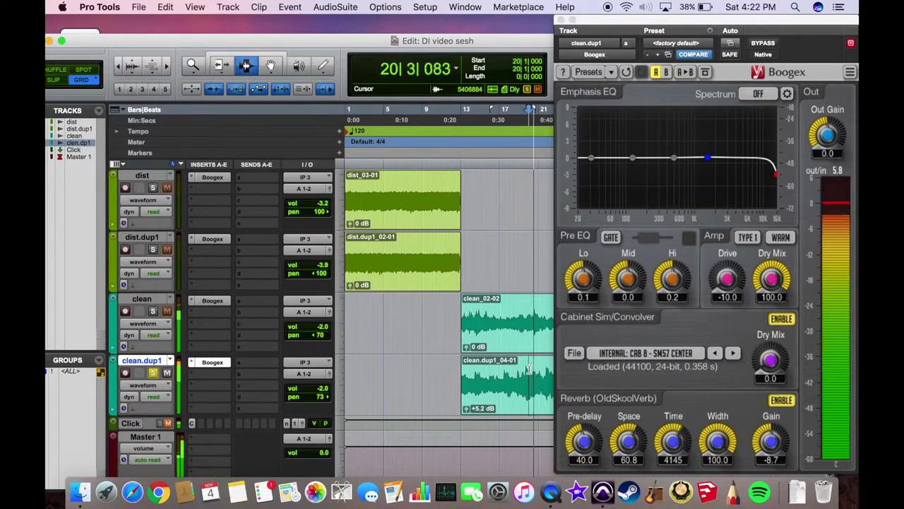
pyautogui.press('space')
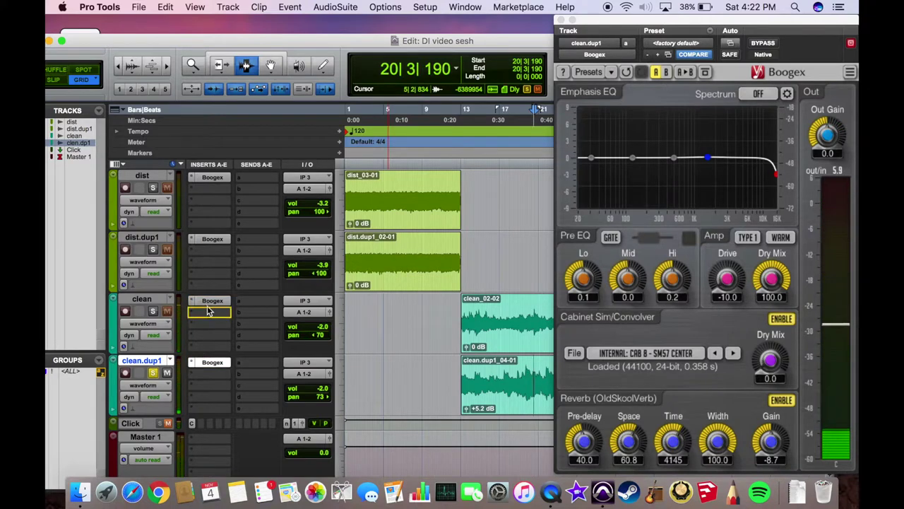
pyautogui.click(152, 311)
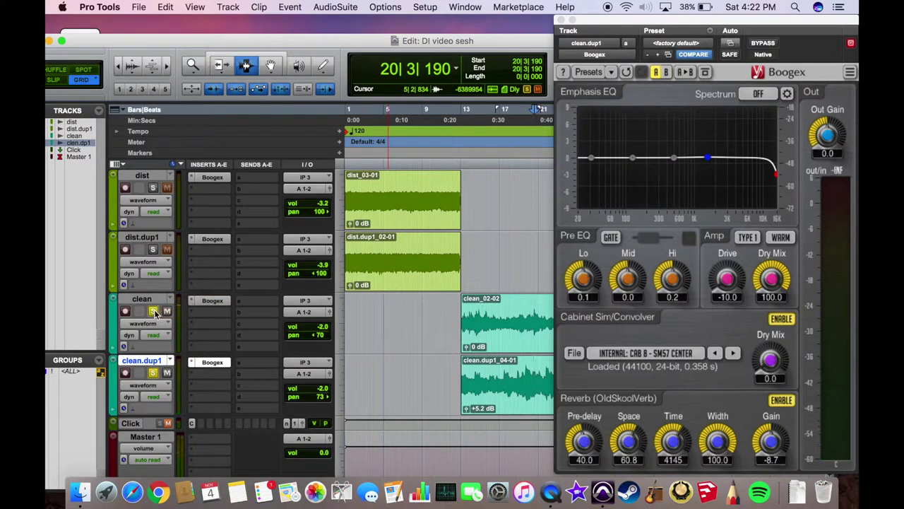
pyautogui.click(478, 329)
pyautogui.press('space')
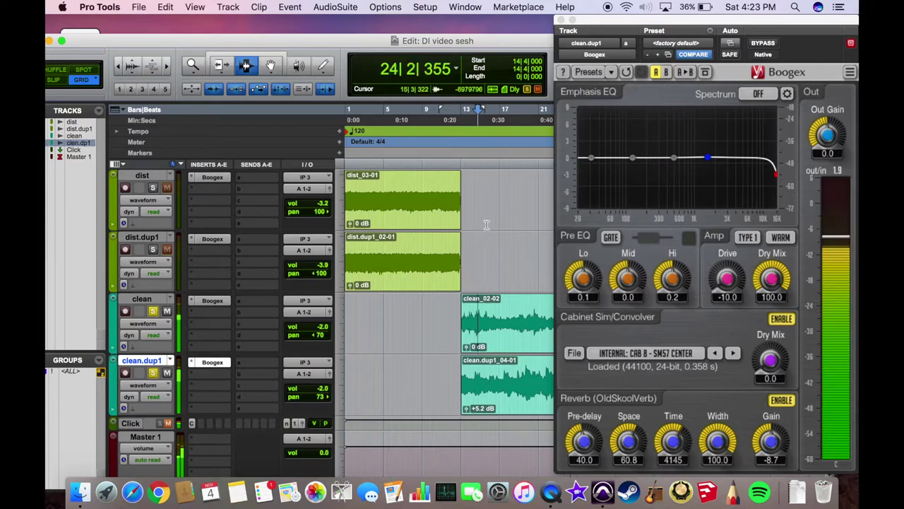
pyautogui.press('space')
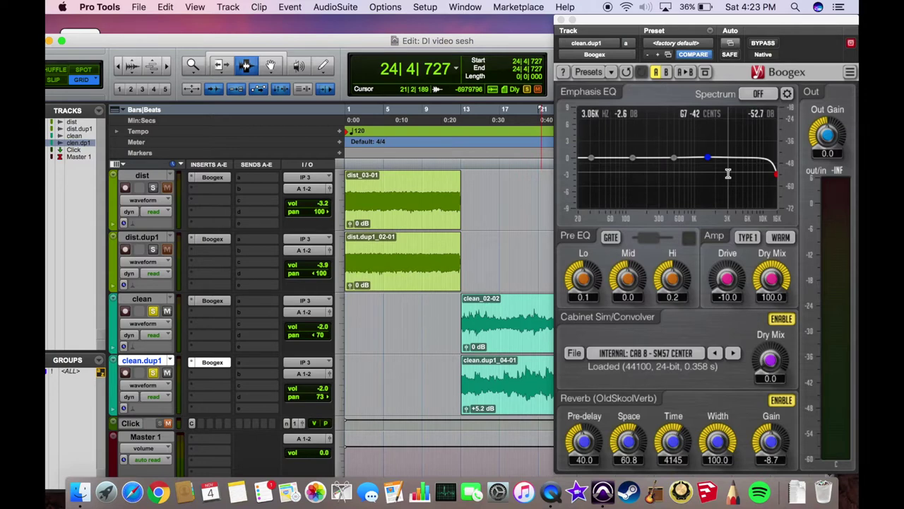
pyautogui.click(384, 218)
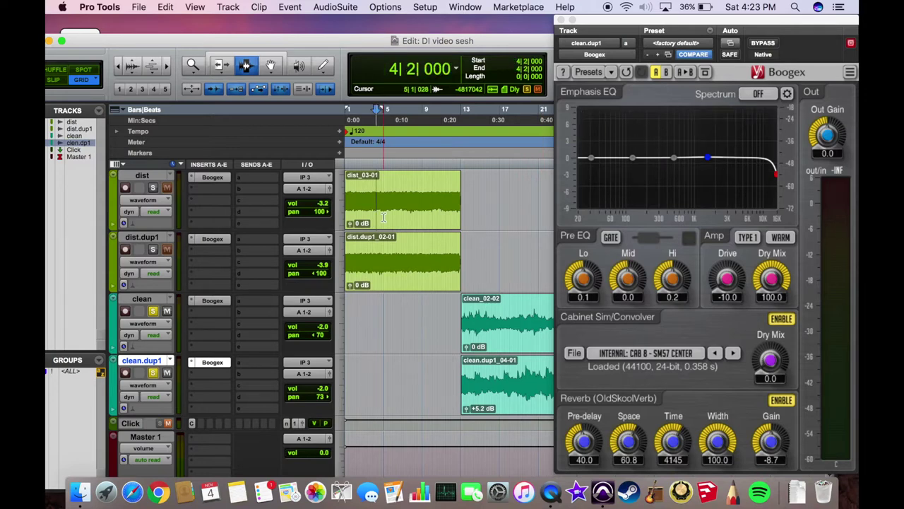
pyautogui.click(507, 360)
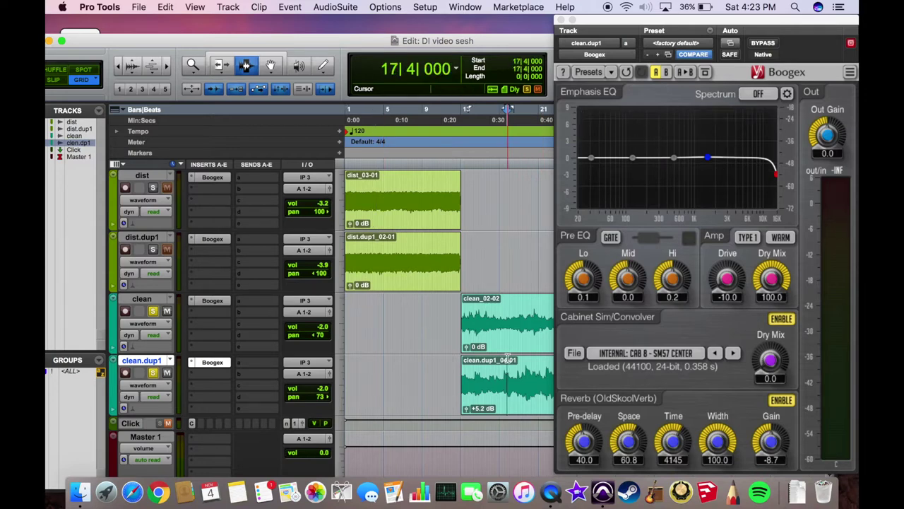